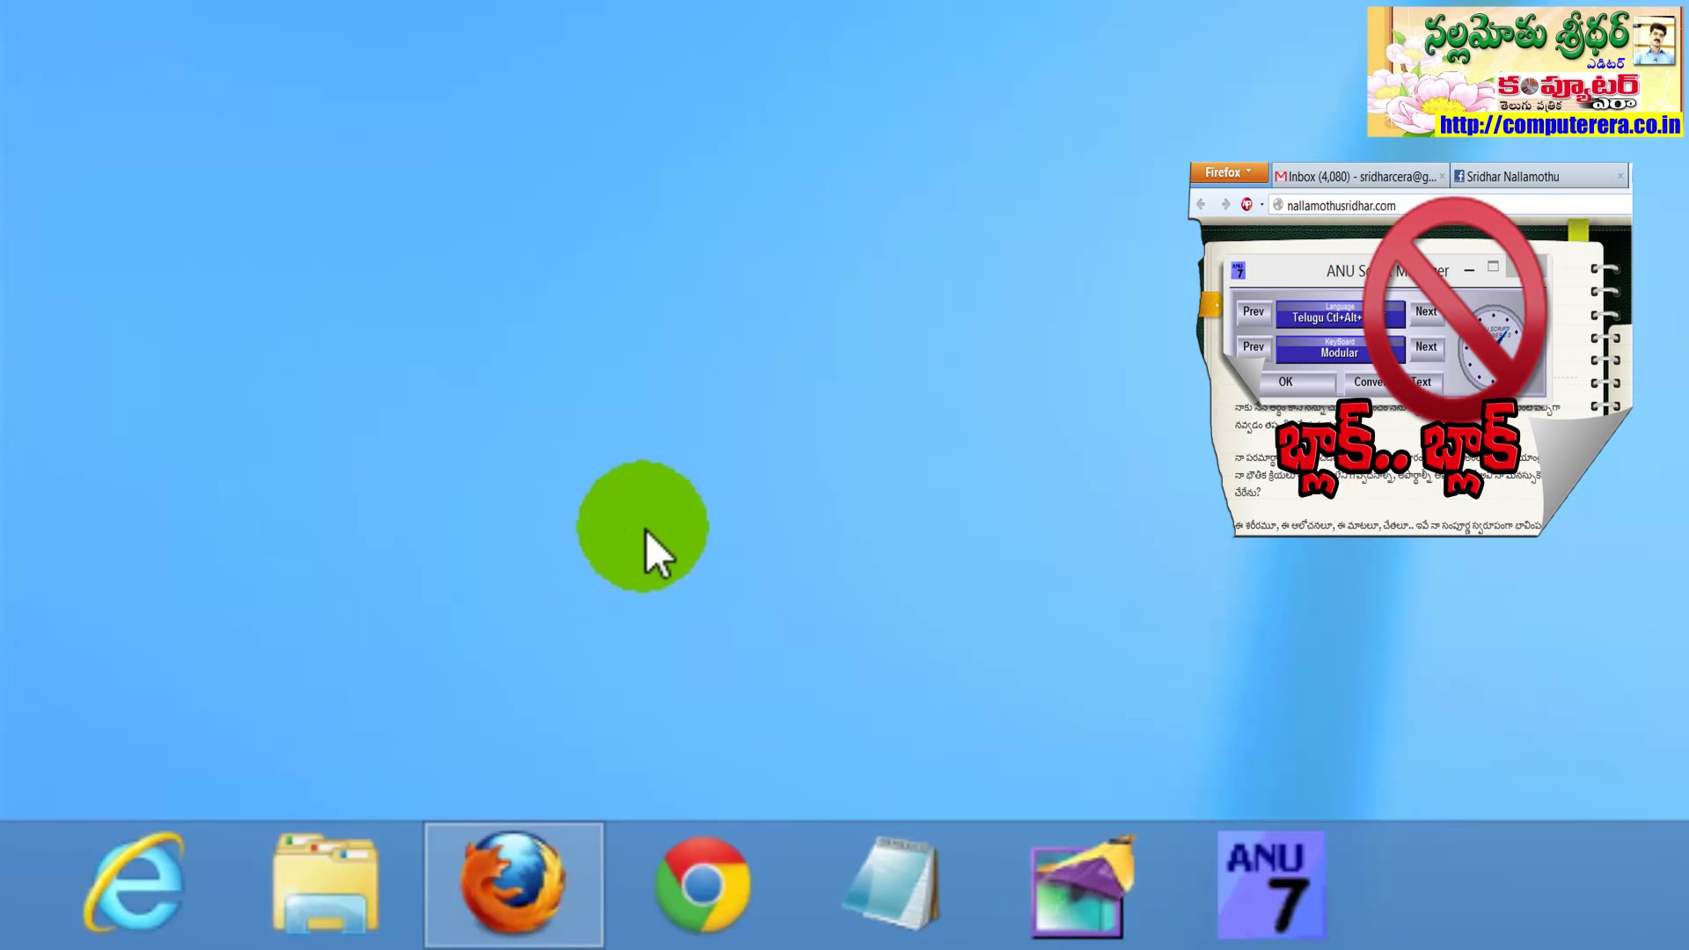
Launch the Local Group Policy Editor with gpedit.msc, then maximize its window and widen the policy tree.
key(super+r)
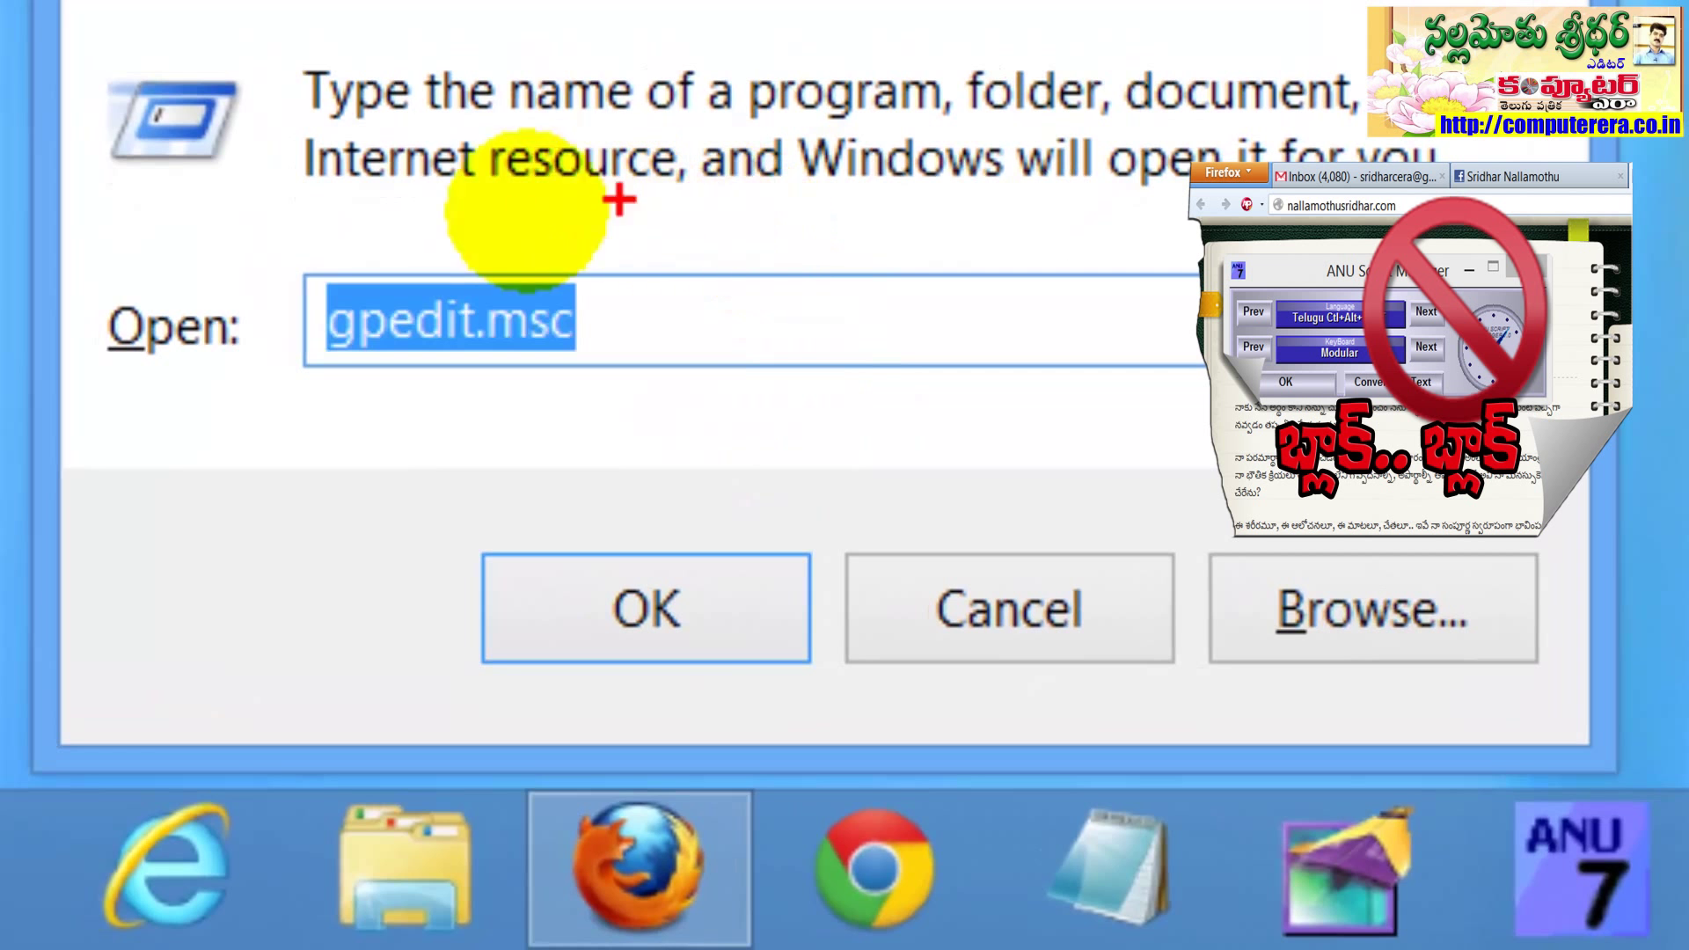
mouse_move(360, 215)
mouse_down()
mouse_move(132, 224)
mouse_move(309, 445)
mouse_move(678, 351)
mouse_move(548, 238)
mouse_move(352, 189)
mouse_up()
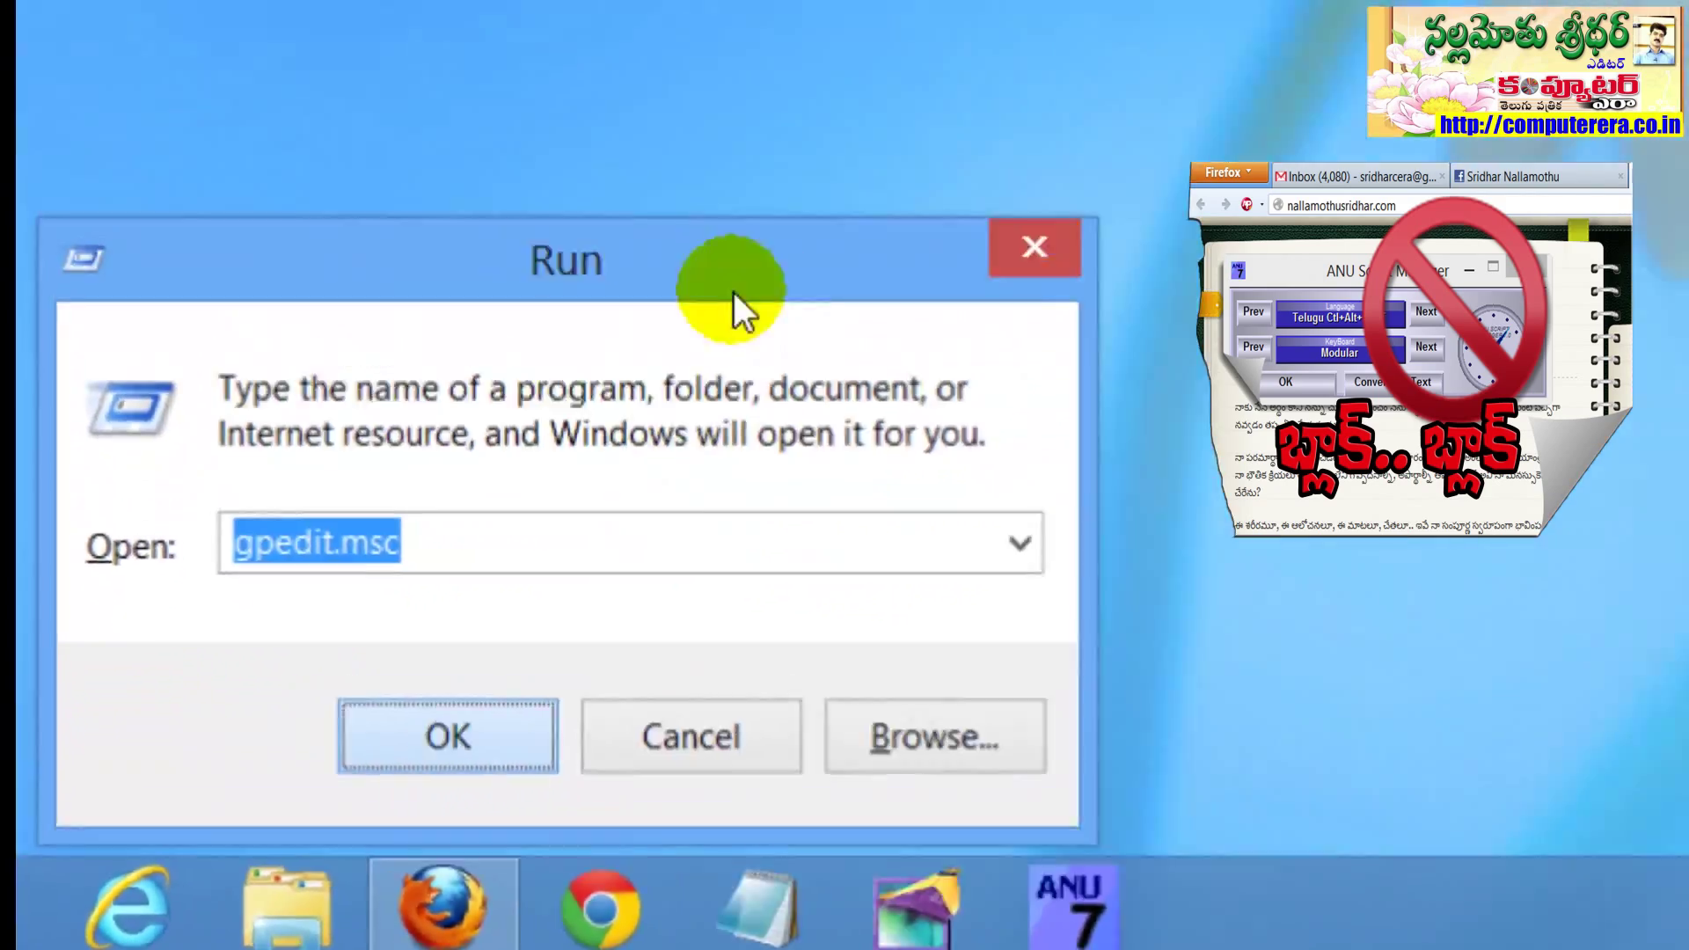
click(288, 821)
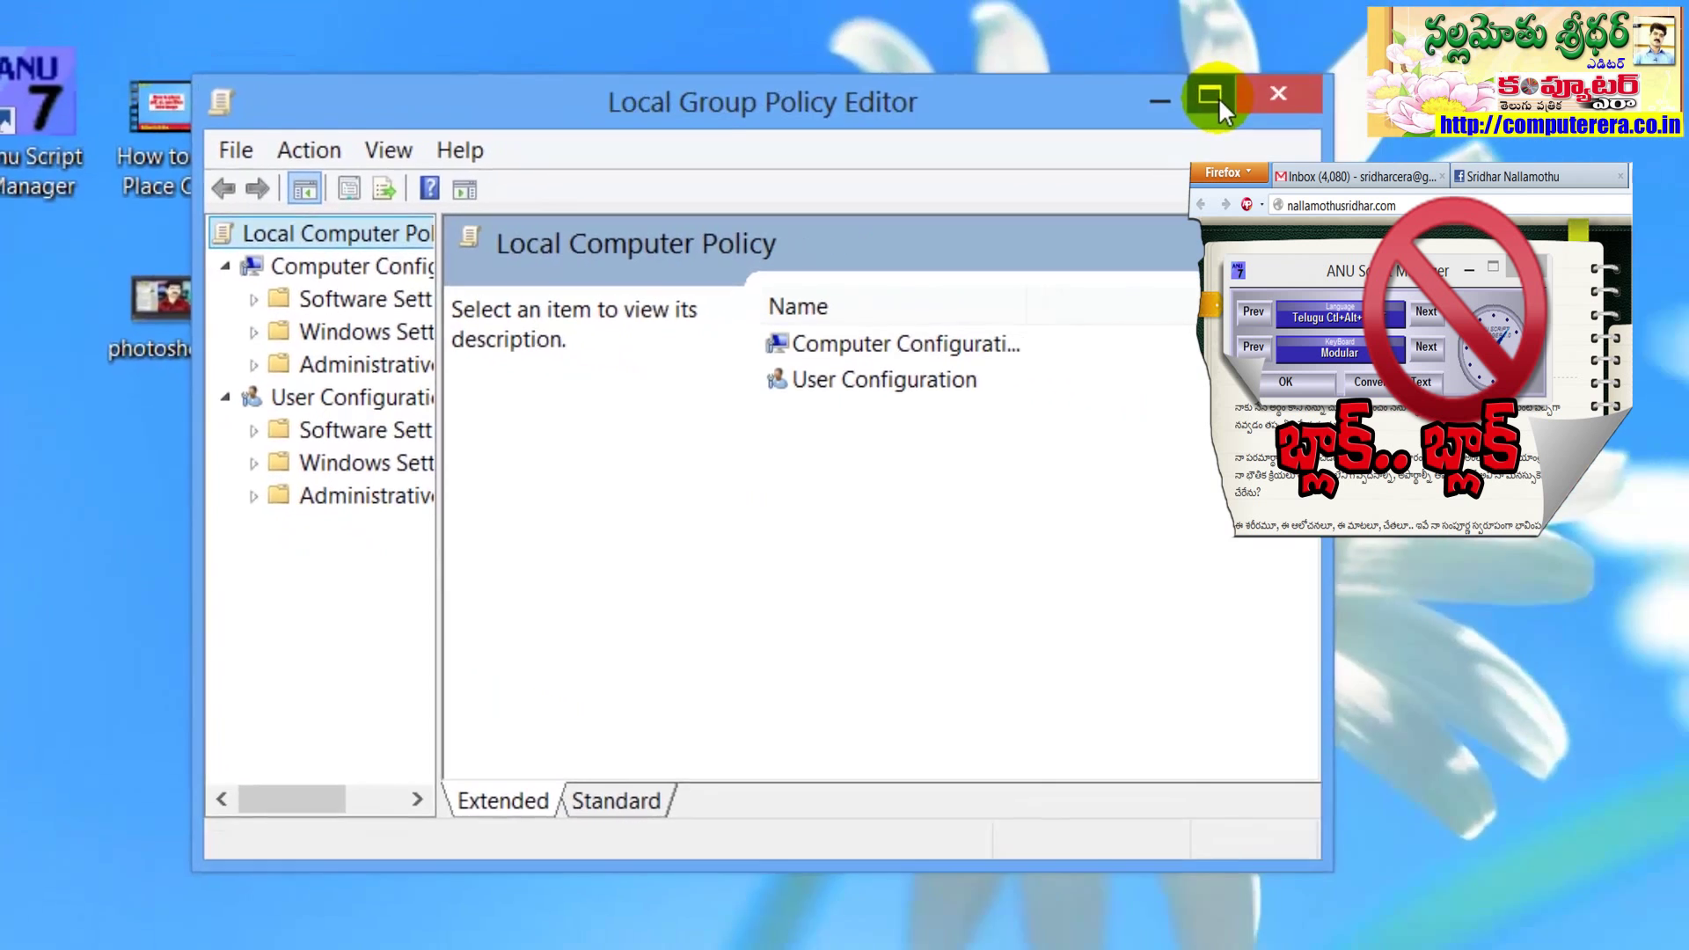
click(1406, 79)
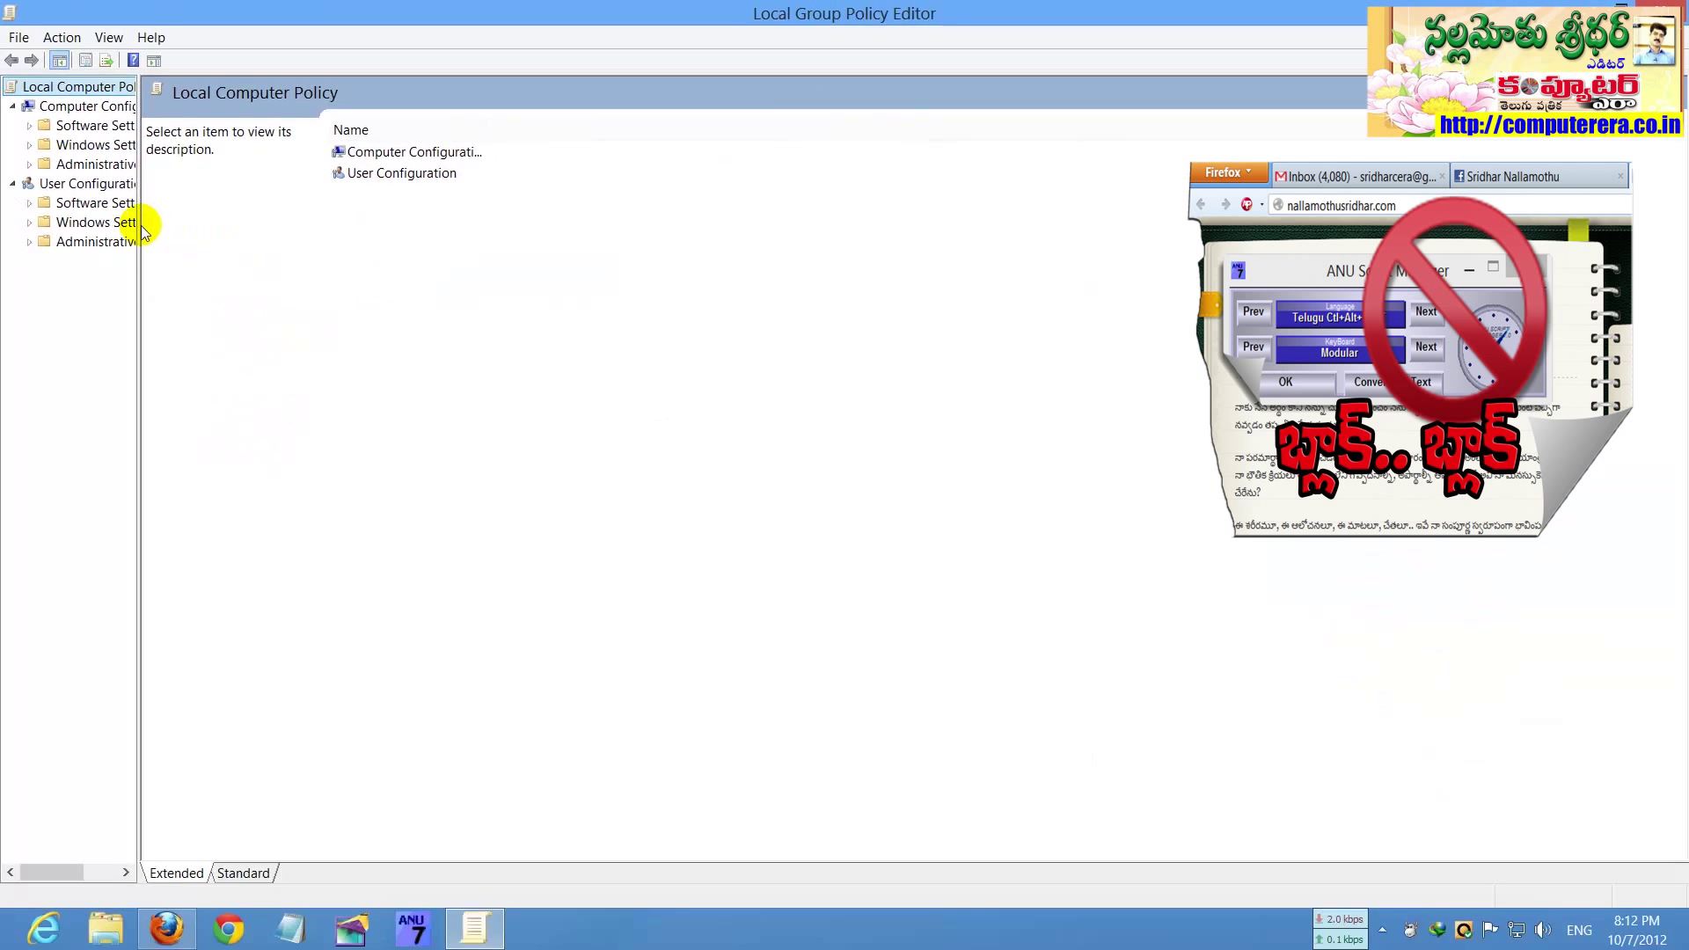
drag(138, 222, 325, 246)
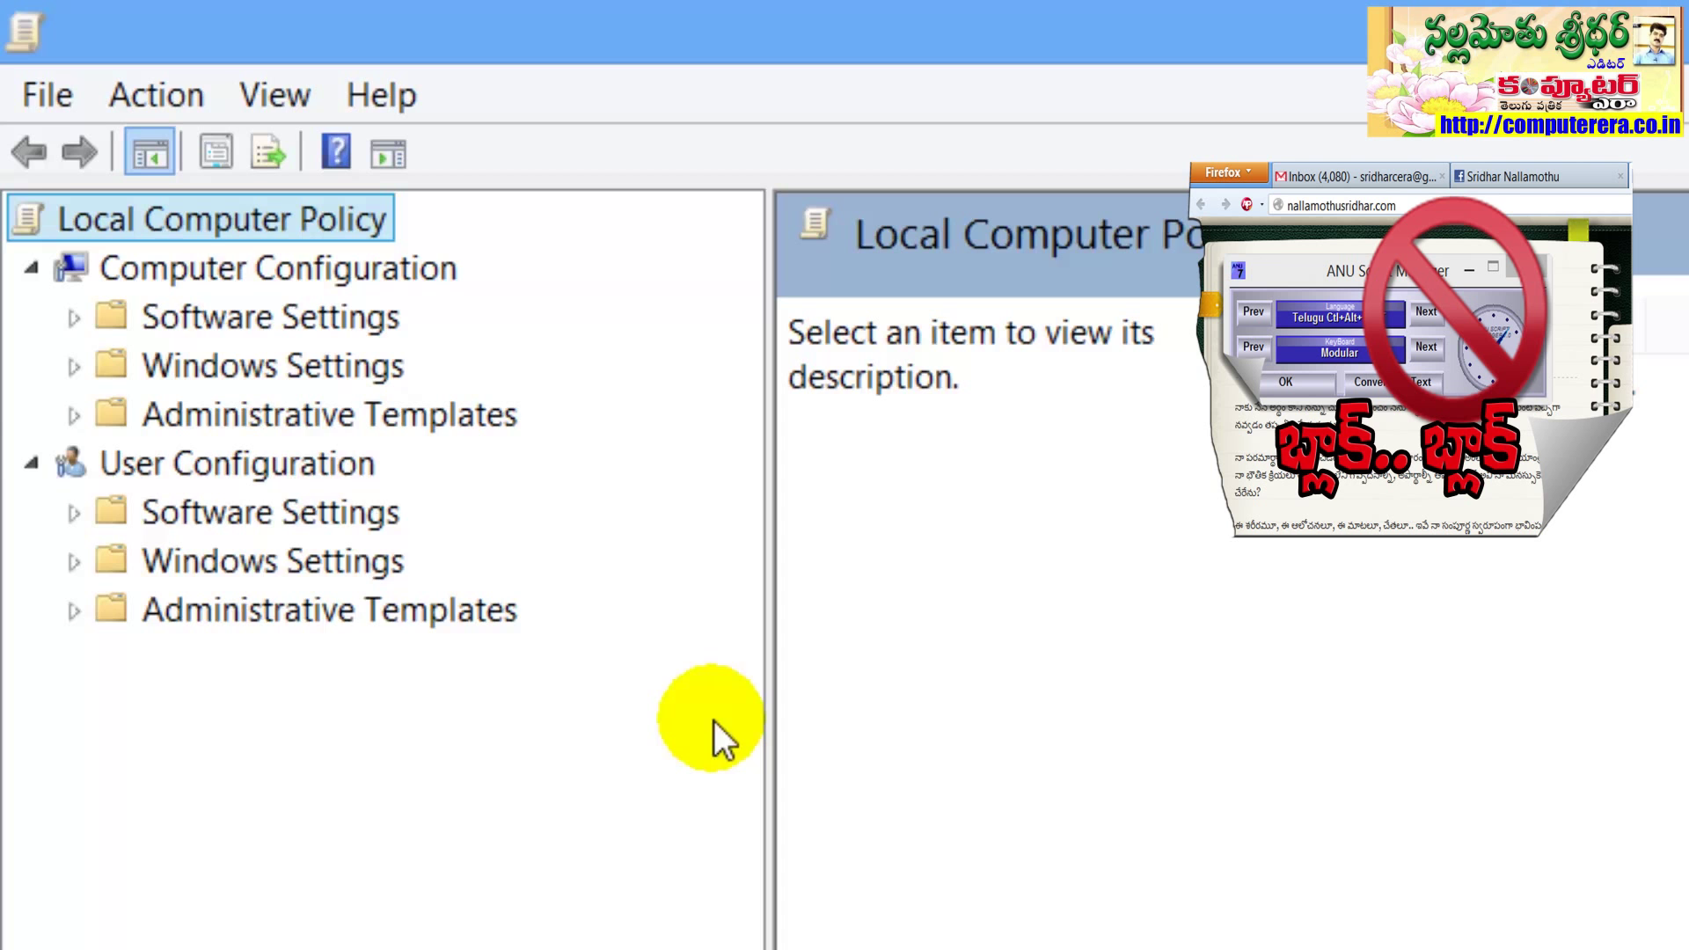
Open the System folder under User Configuration > Administrative Templates in the policy tree.
mouse_move(305, 441)
mouse_down()
mouse_move(26, 454)
mouse_move(103, 519)
mouse_up()
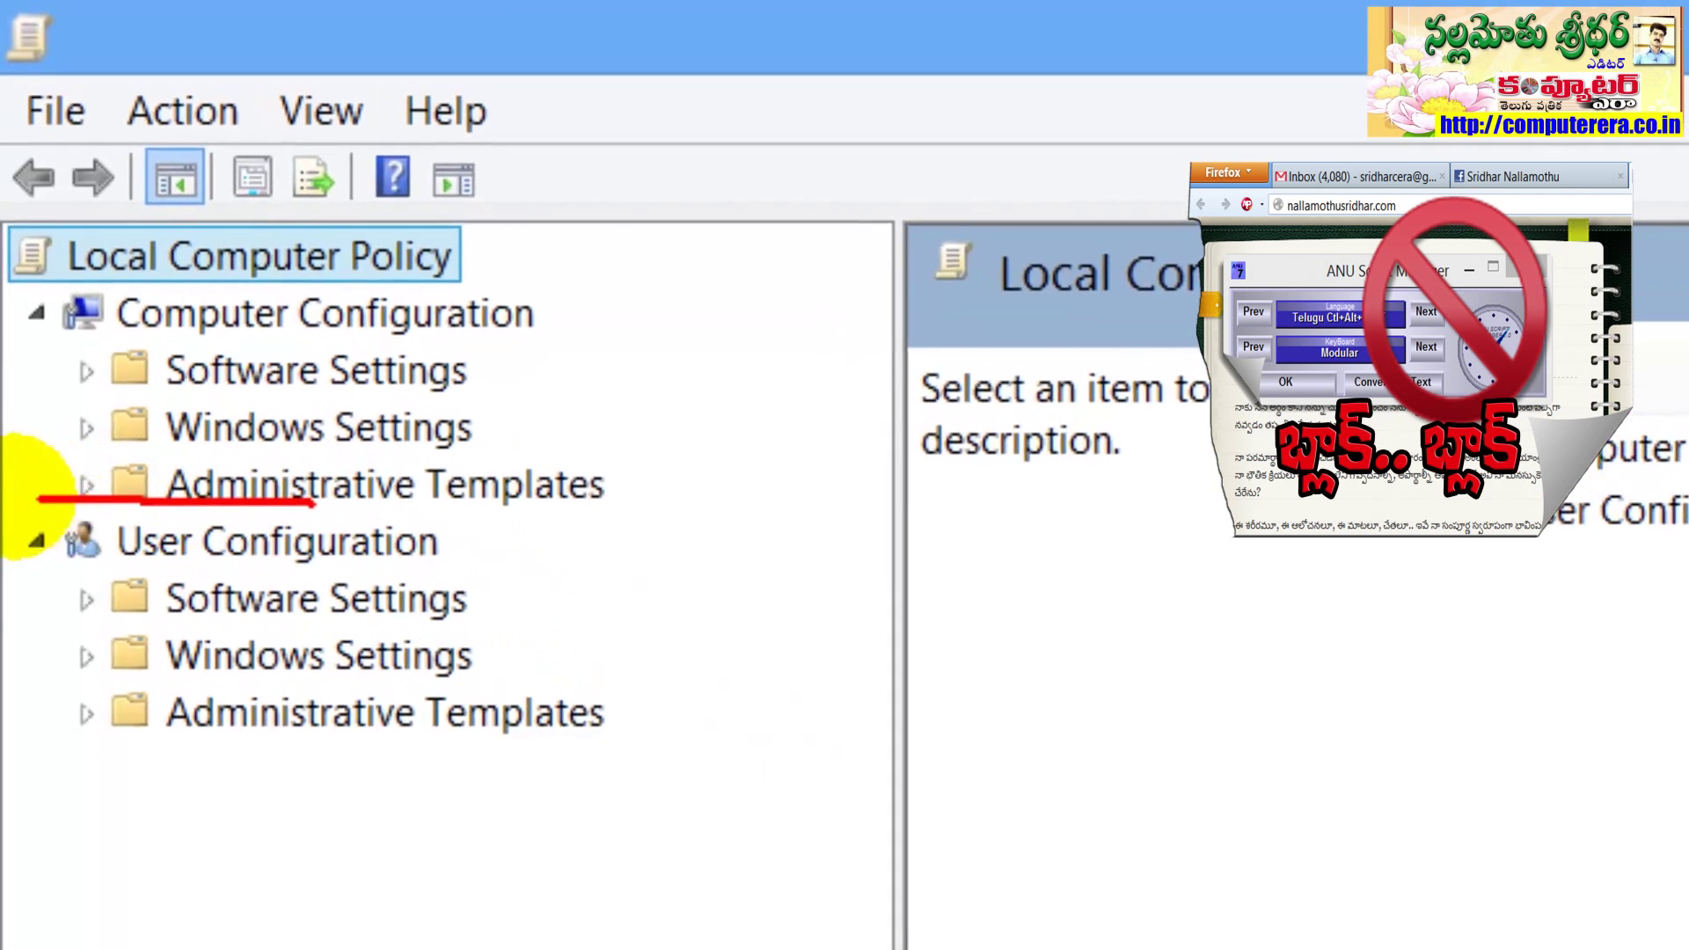
mouse_move(103, 677)
mouse_down()
mouse_move(547, 681)
mouse_move(402, 553)
mouse_up()
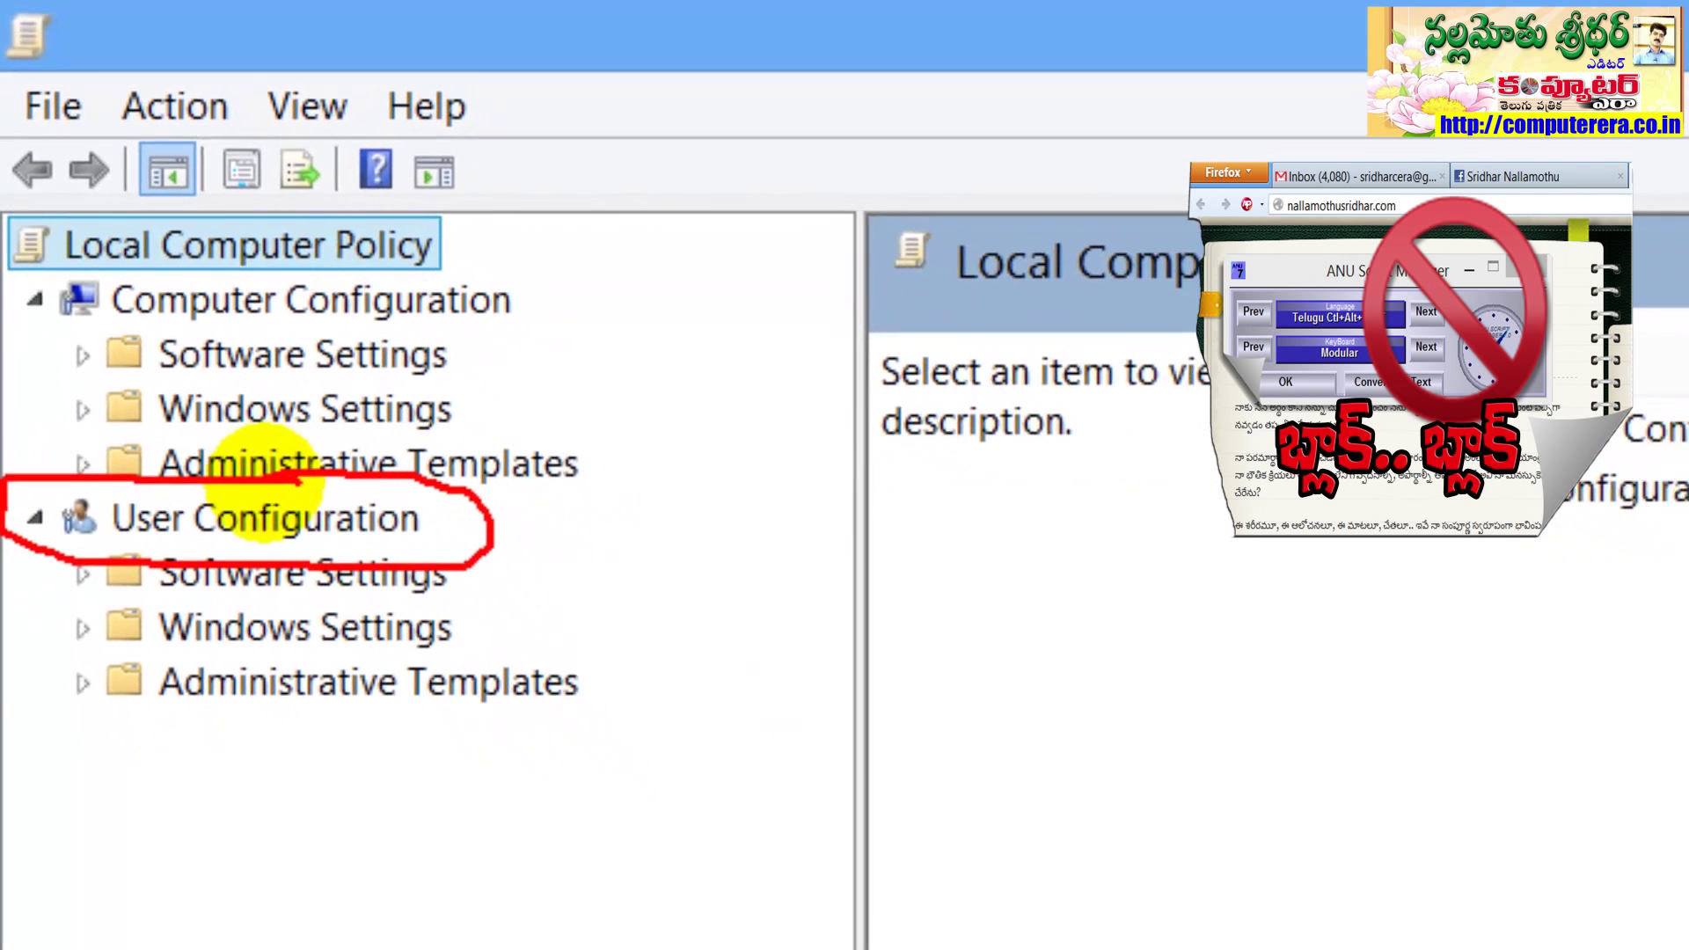
key(Escape)
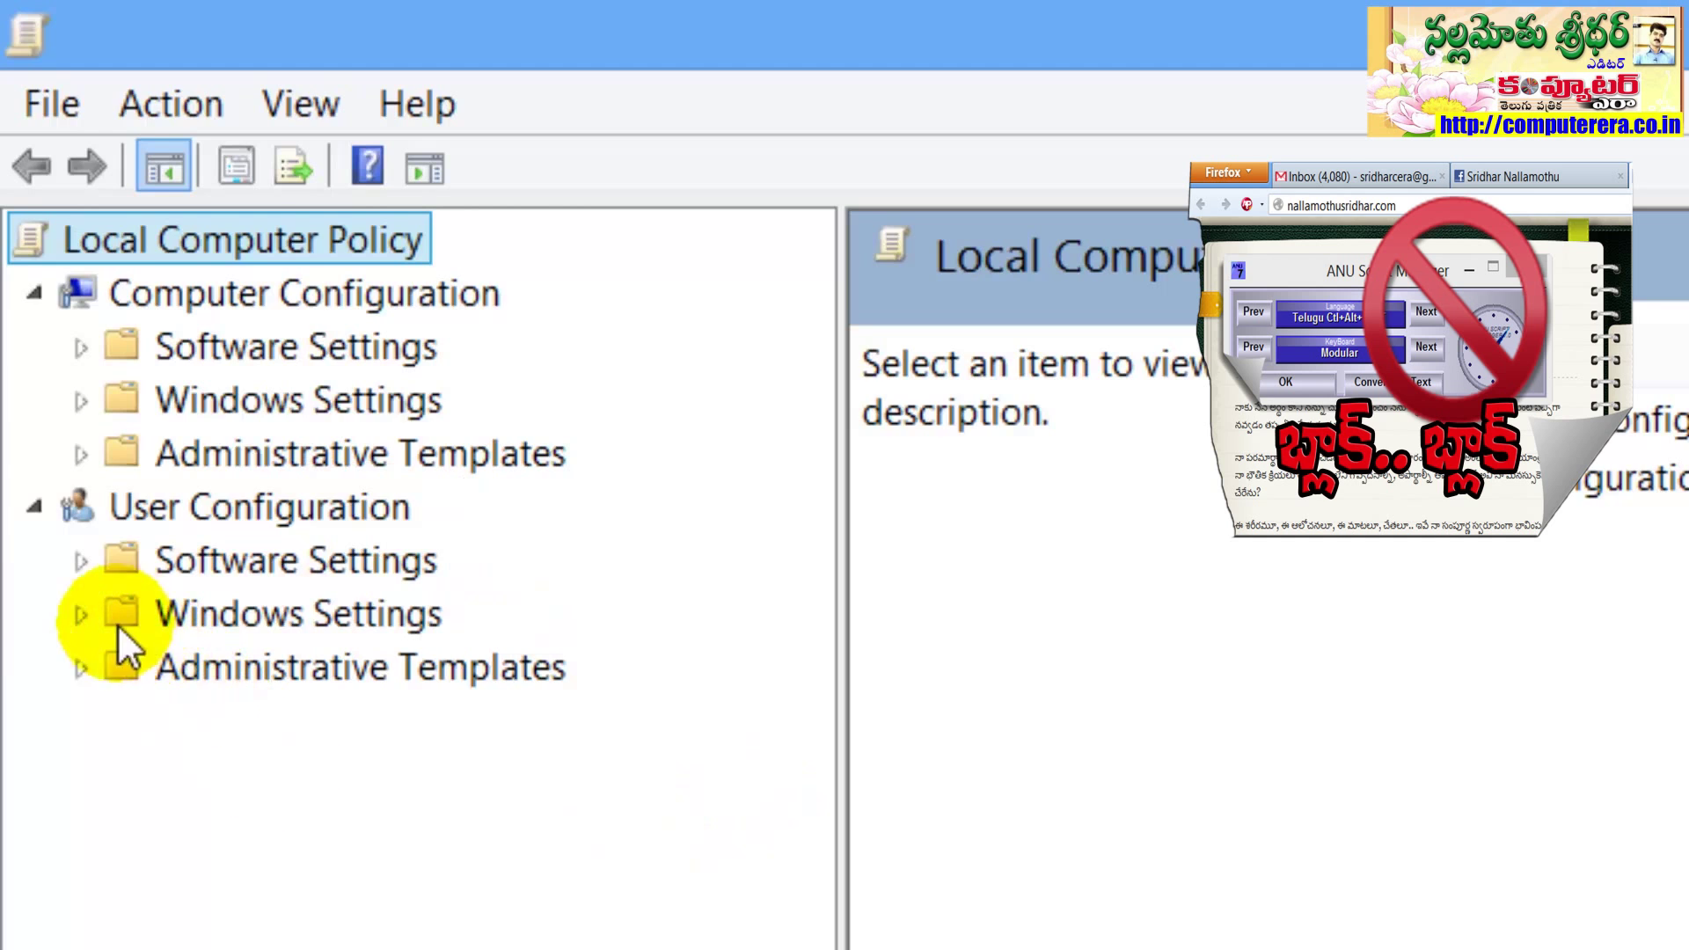
double_click(251, 668)
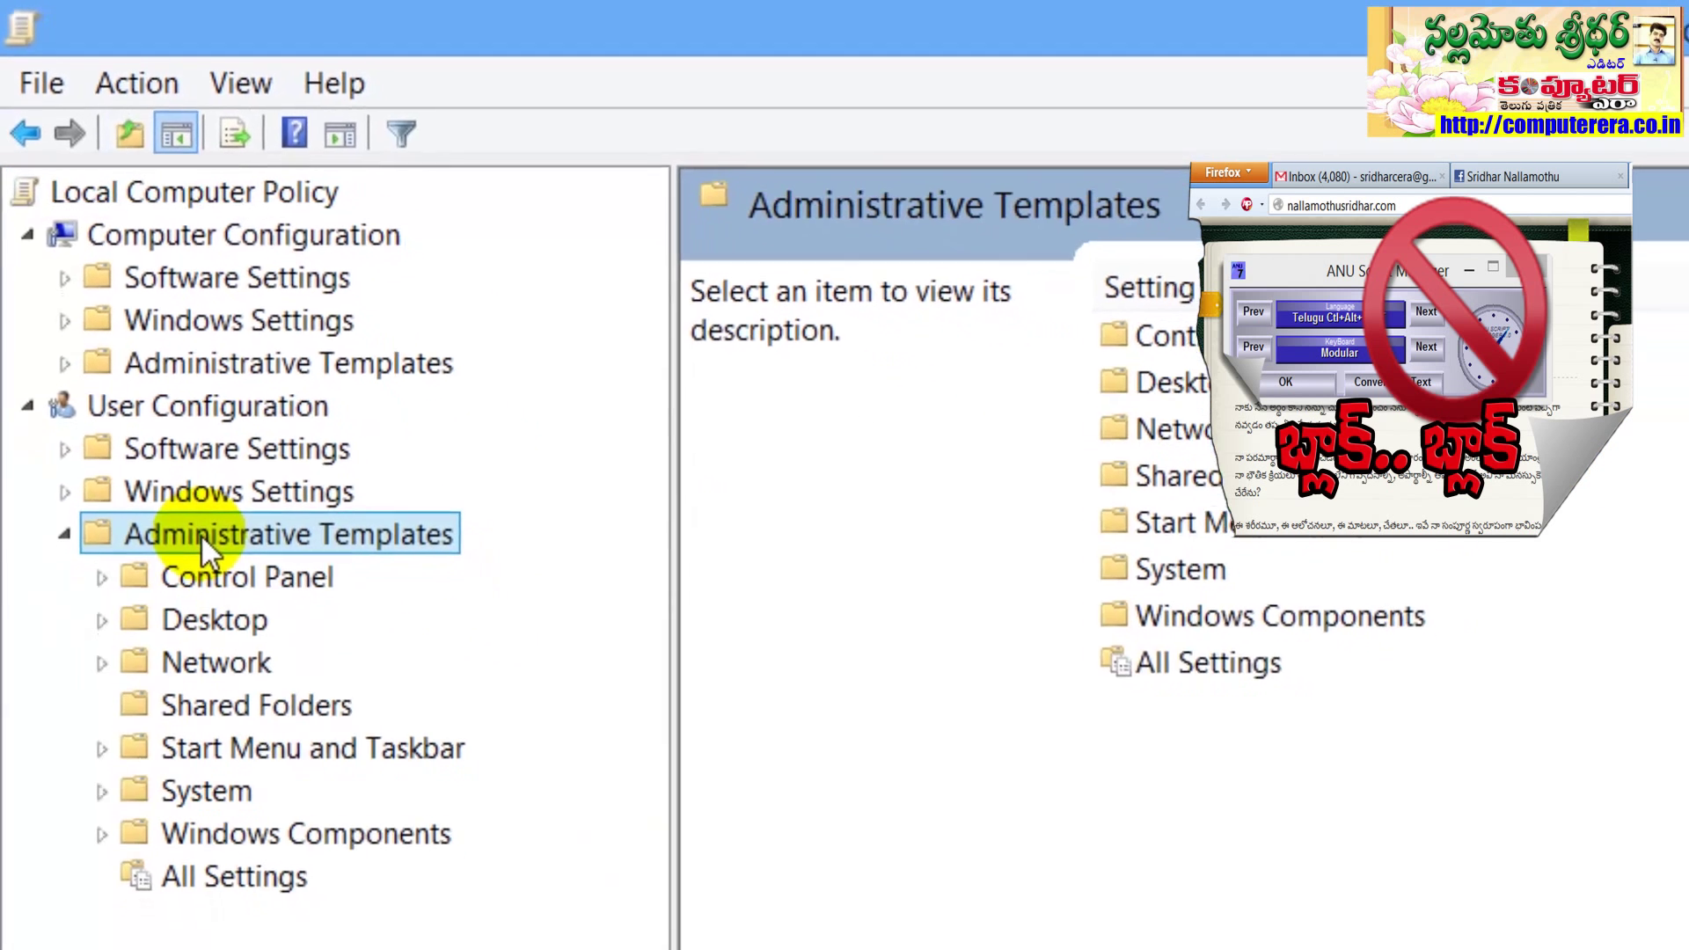
double_click(207, 791)
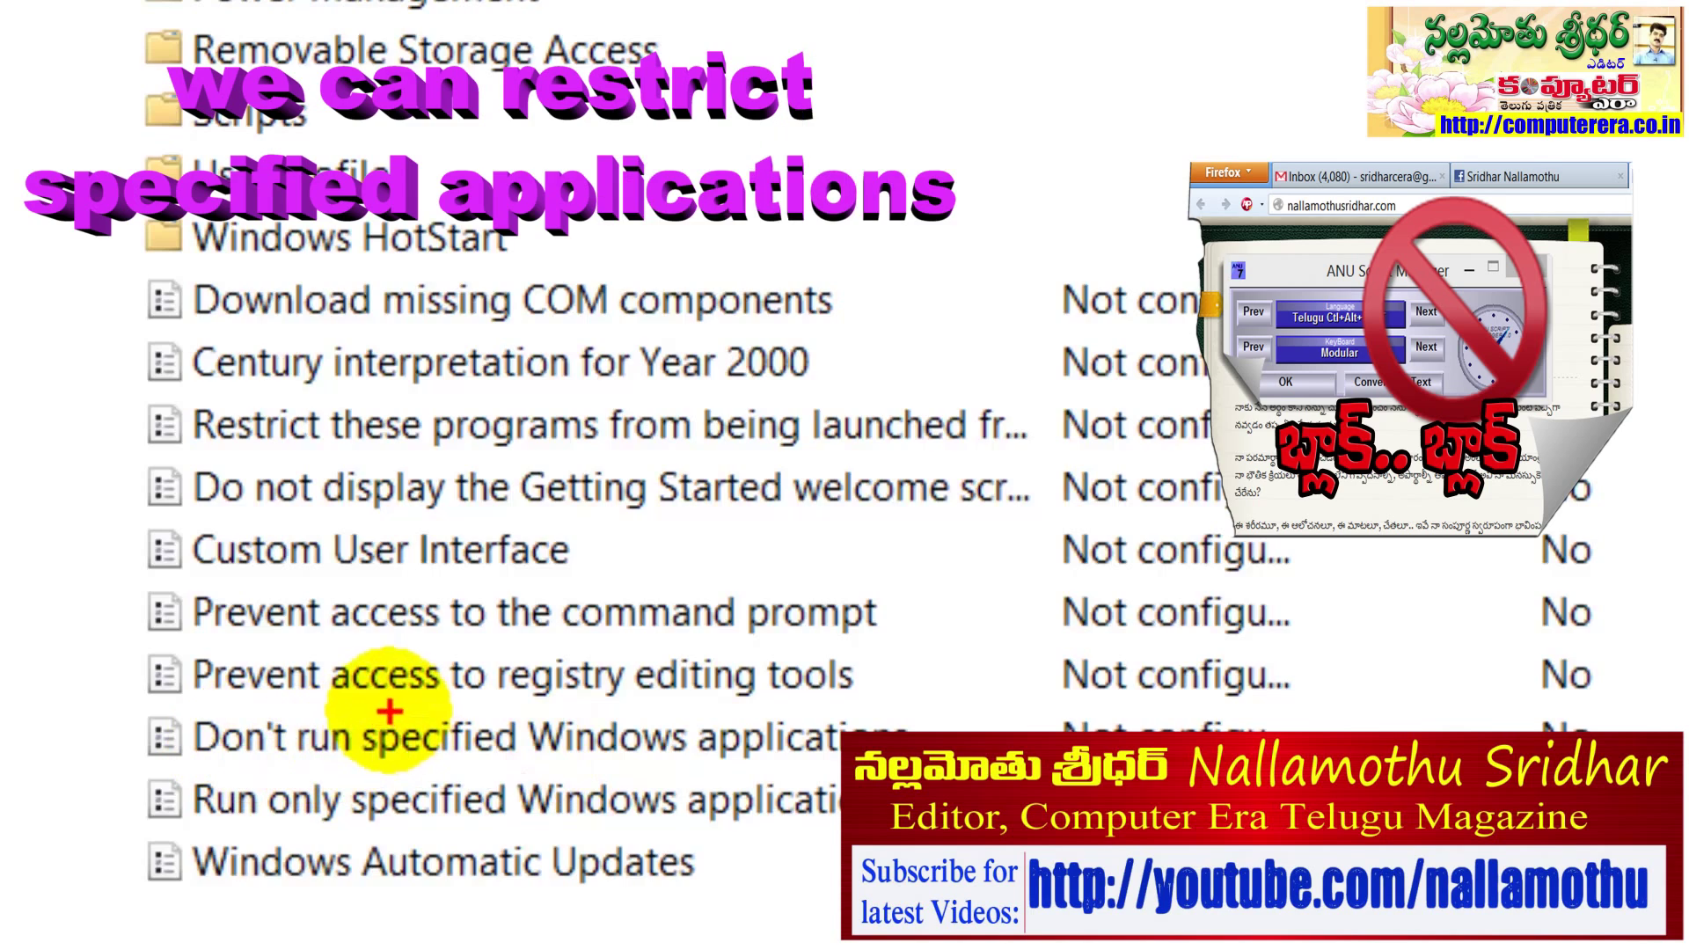
Open the "Don't run specified Windows applications" policy and set it to Enabled.
mouse_move(321, 712)
mouse_down()
mouse_move(76, 709)
mouse_move(151, 751)
mouse_move(316, 791)
mouse_move(752, 740)
mouse_move(1058, 760)
mouse_move(1090, 649)
mouse_move(723, 657)
mouse_up()
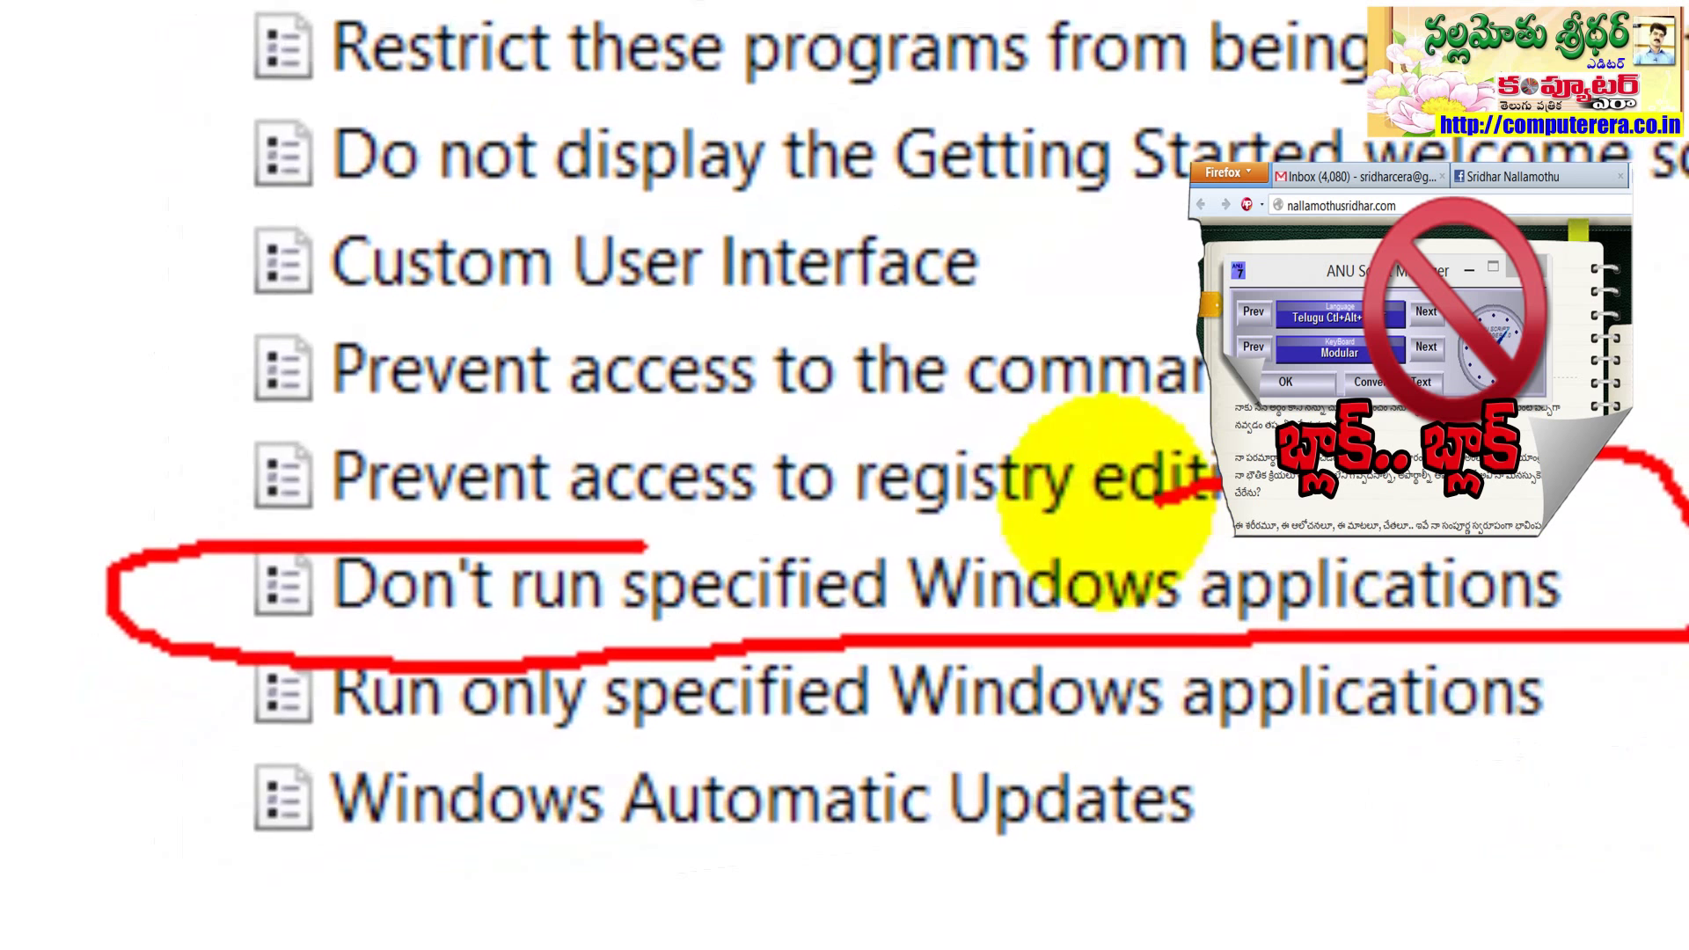
mouse_move(1107, 502)
mouse_down()
mouse_move(756, 568)
mouse_move(609, 554)
mouse_up()
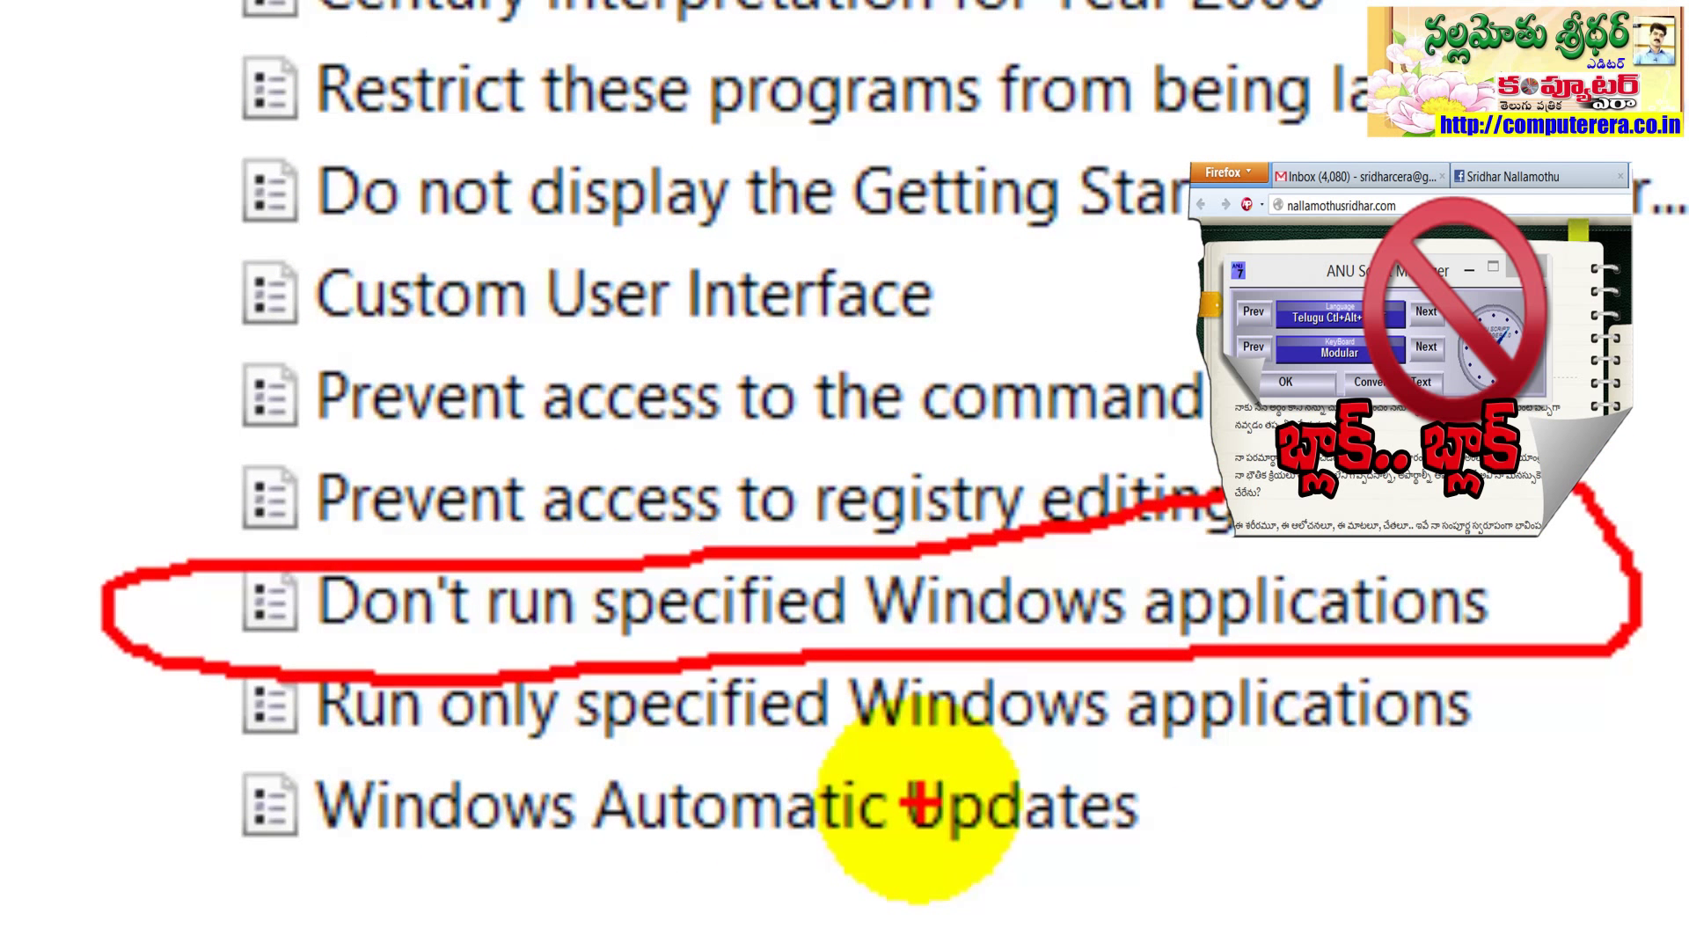
key(Escape)
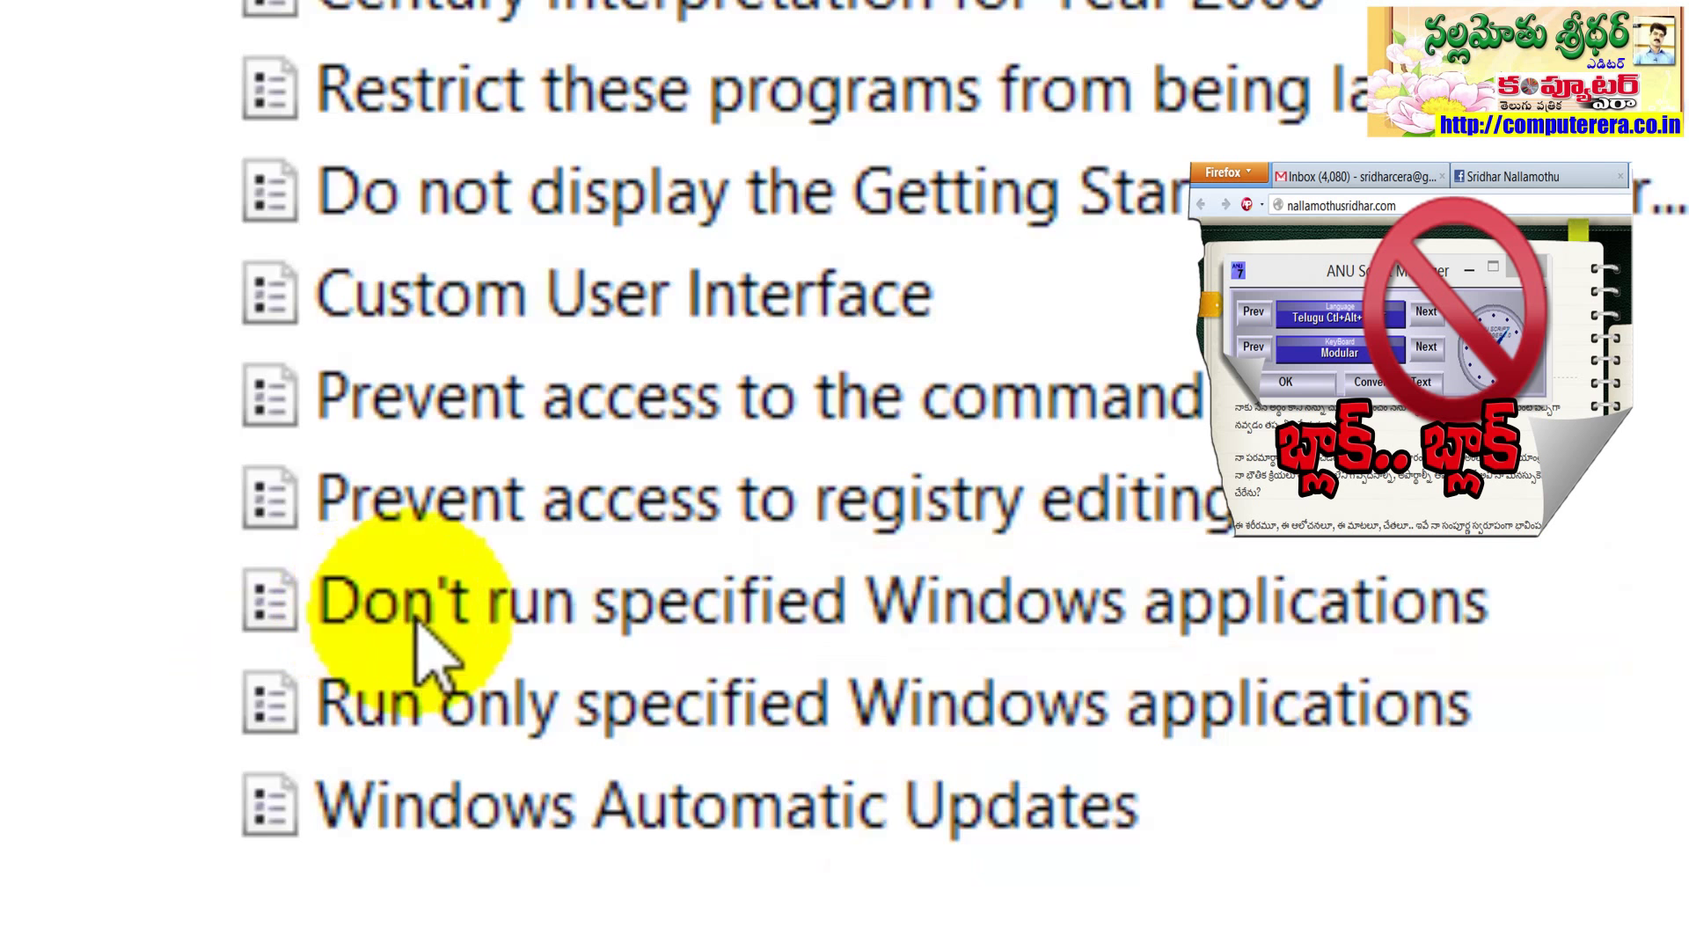
double_click(495, 627)
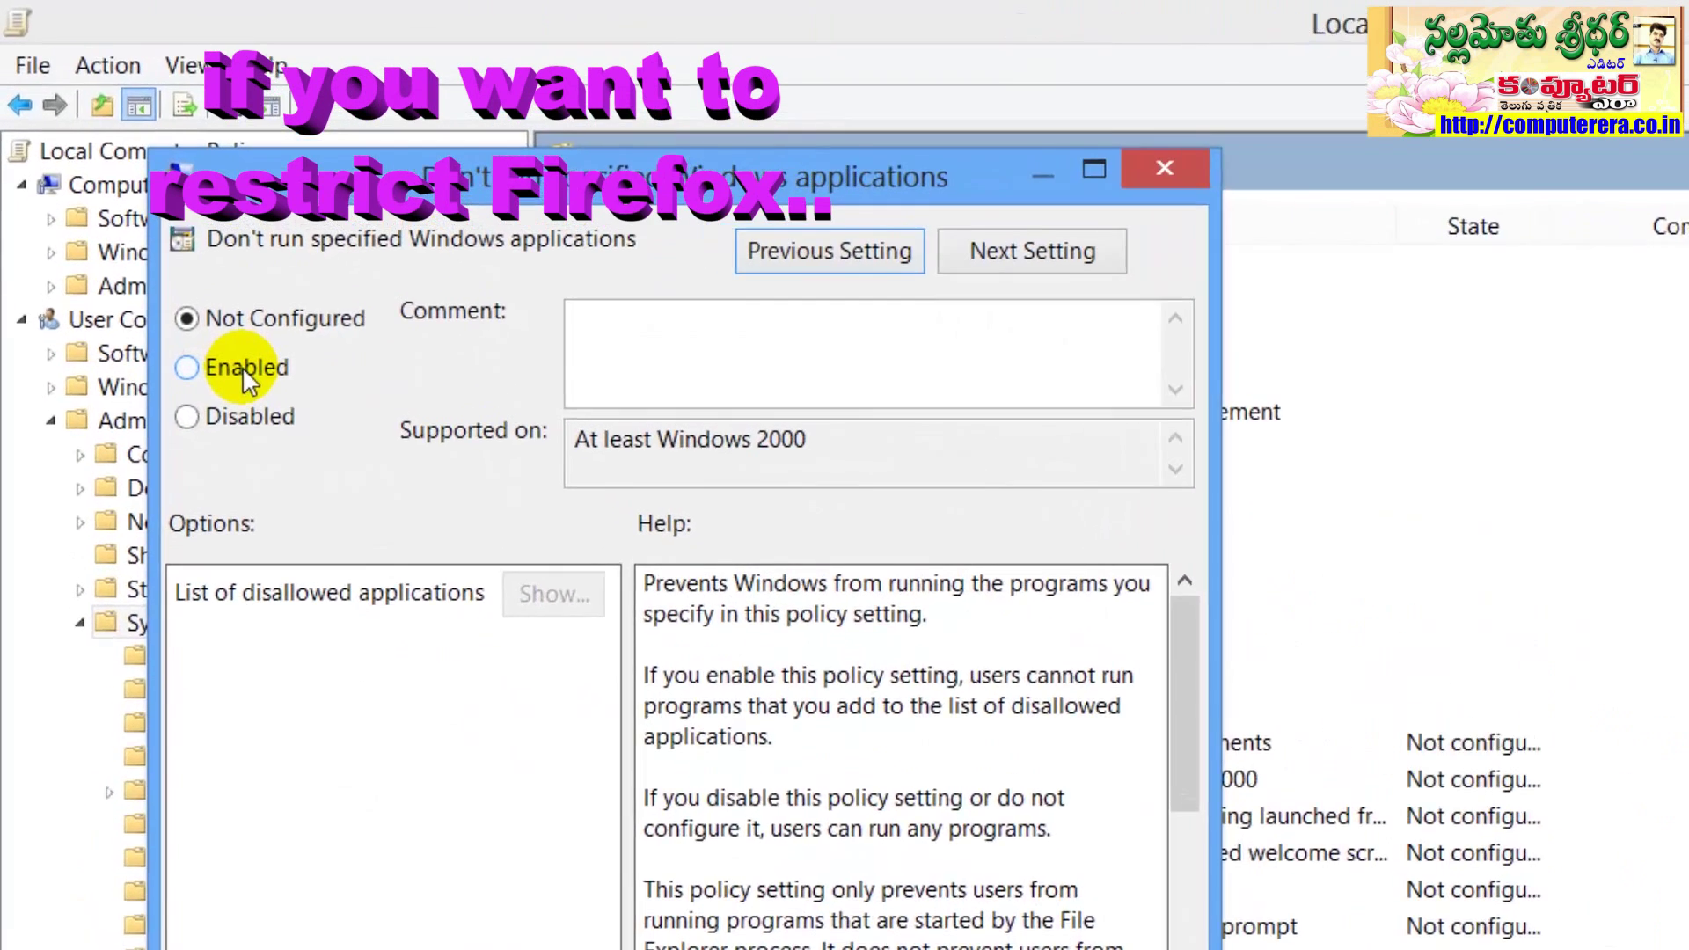
click(184, 281)
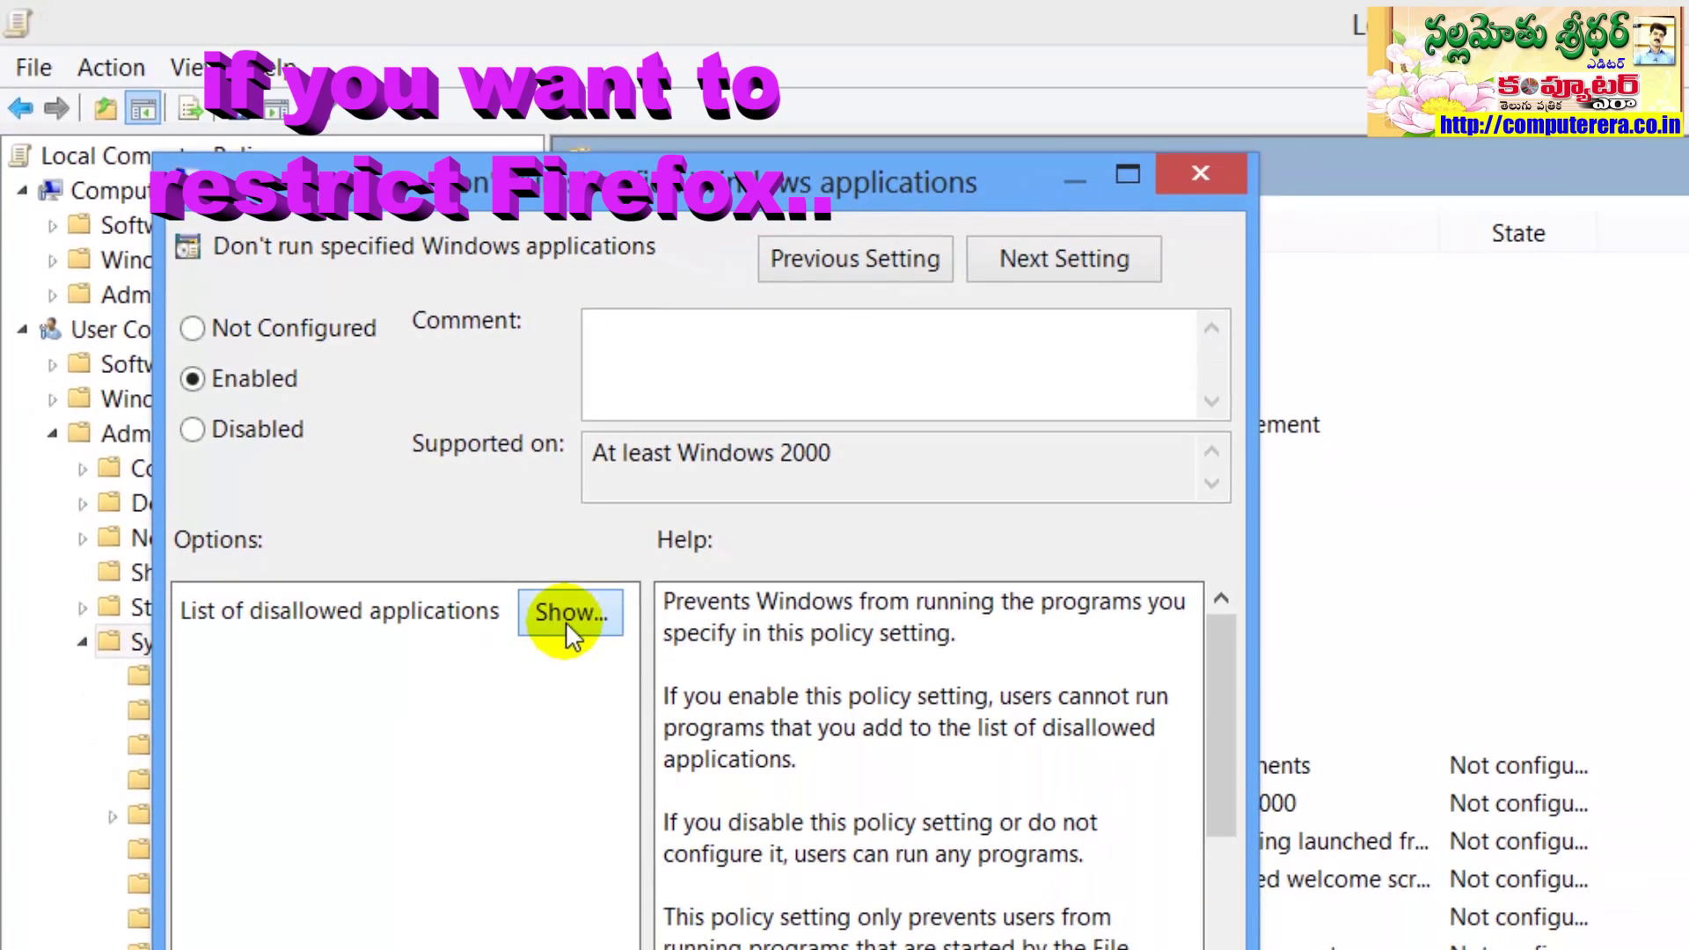
Add firefox.exe to the policy's list of disallowed applications and apply the change.
click(567, 614)
click(377, 410)
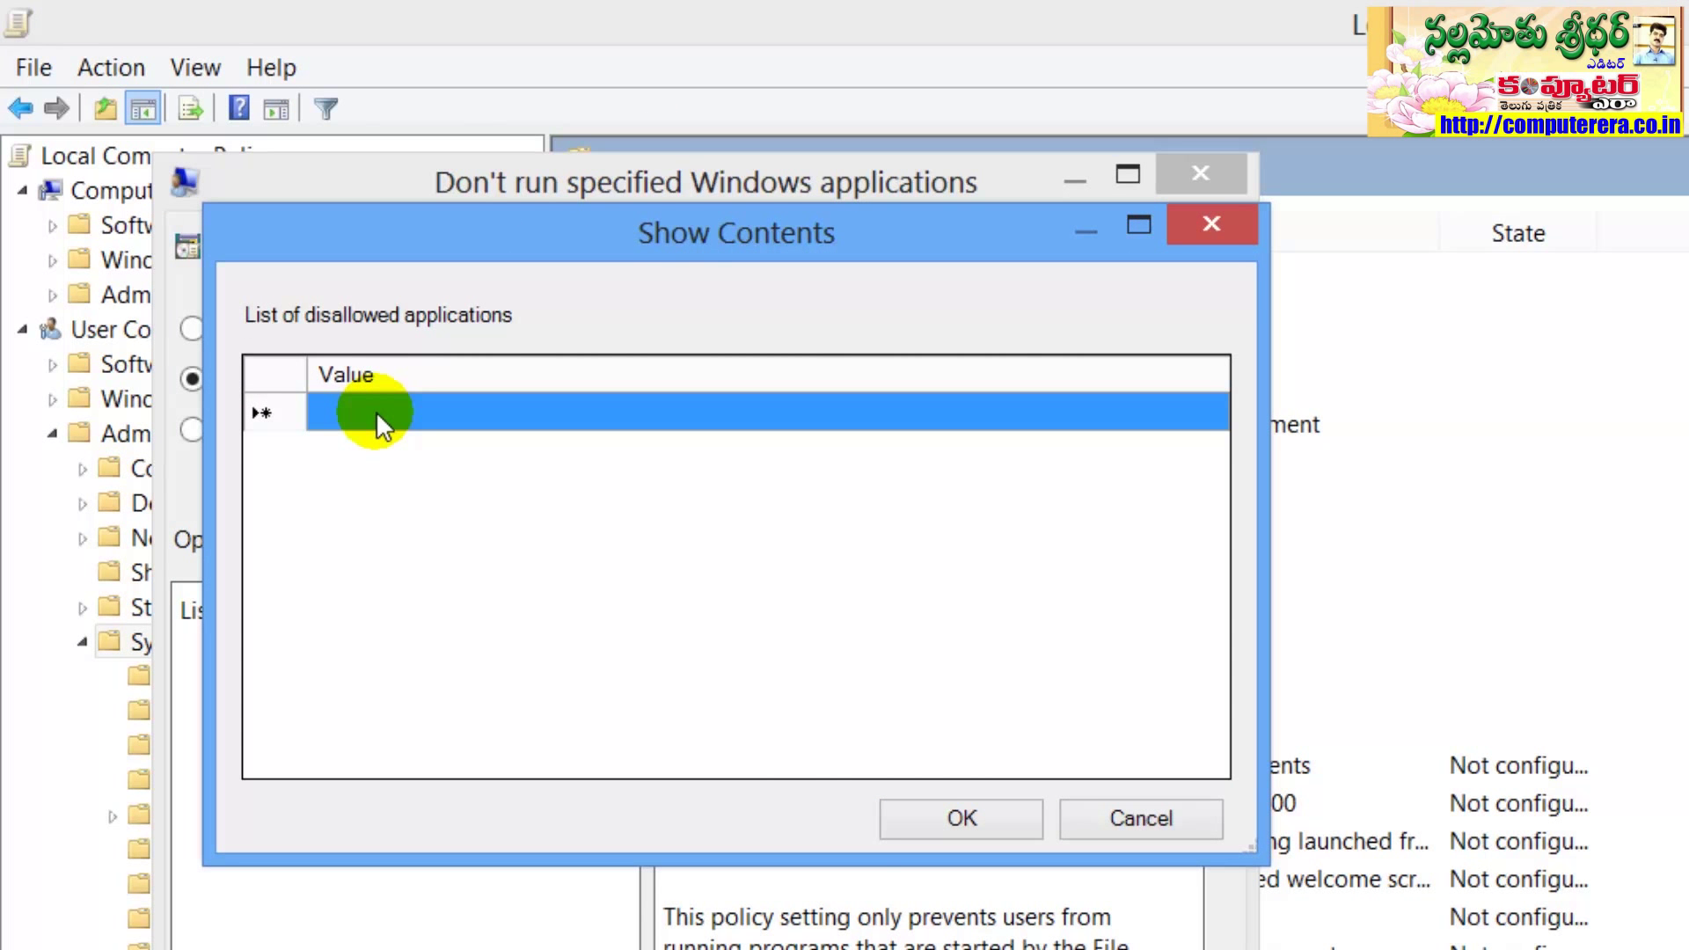
click(364, 415)
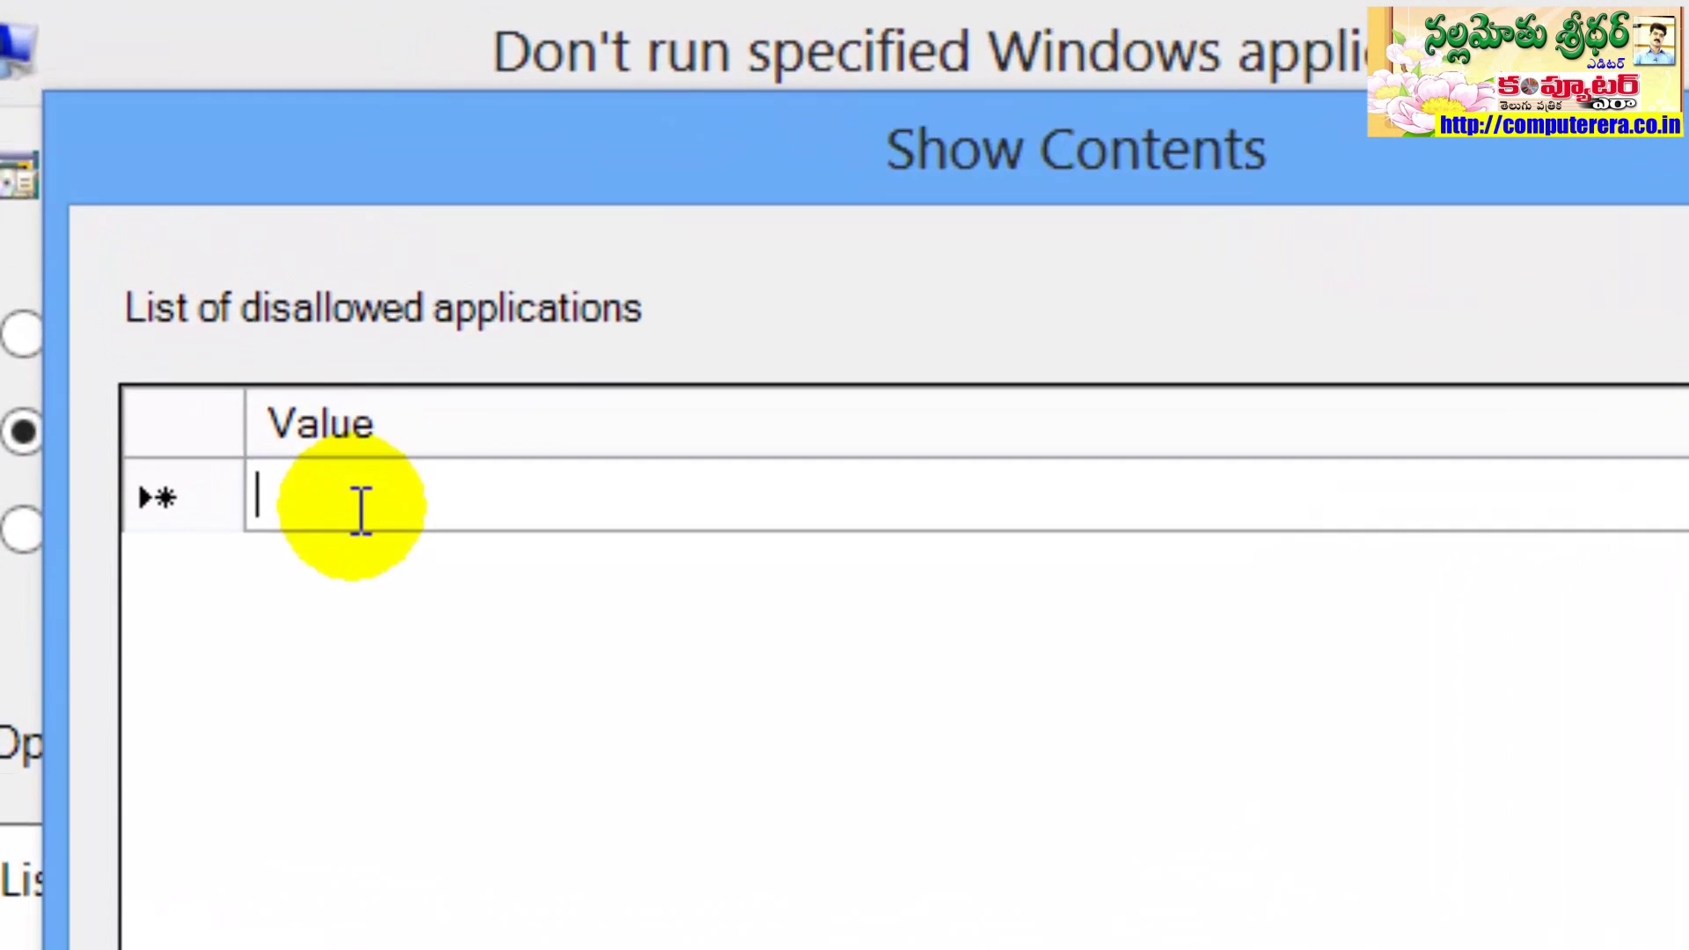
text(firefox.exe)
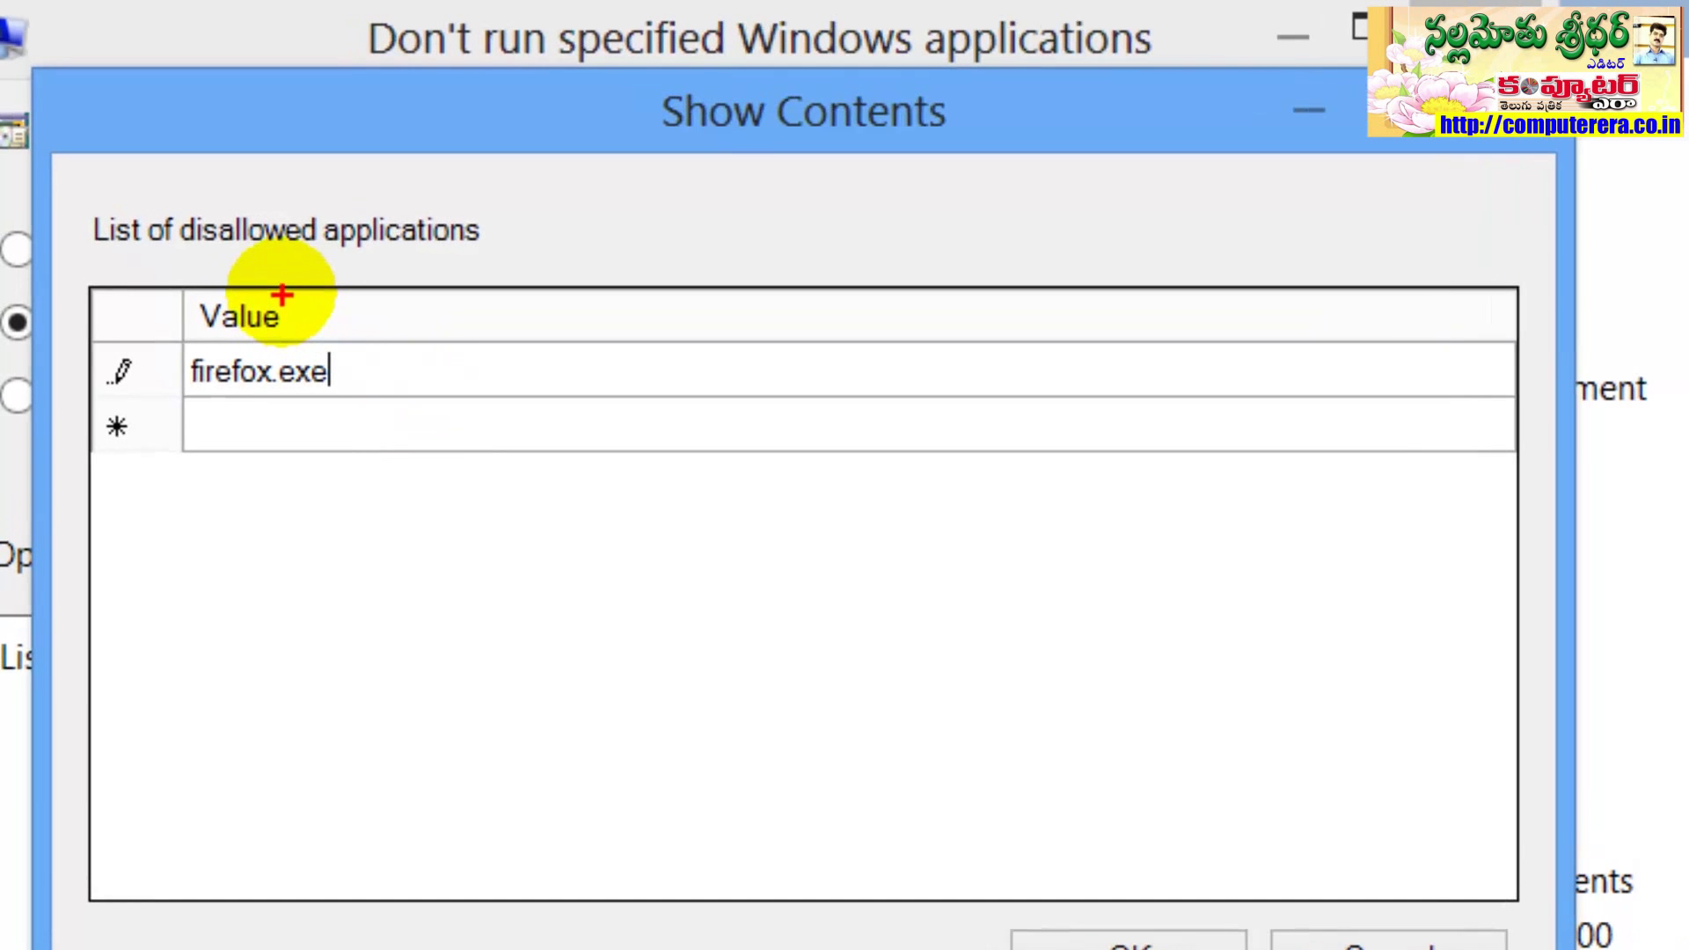
mouse_move(281, 295)
mouse_down()
mouse_move(36, 308)
mouse_move(293, 477)
mouse_move(381, 306)
mouse_move(243, 283)
mouse_up()
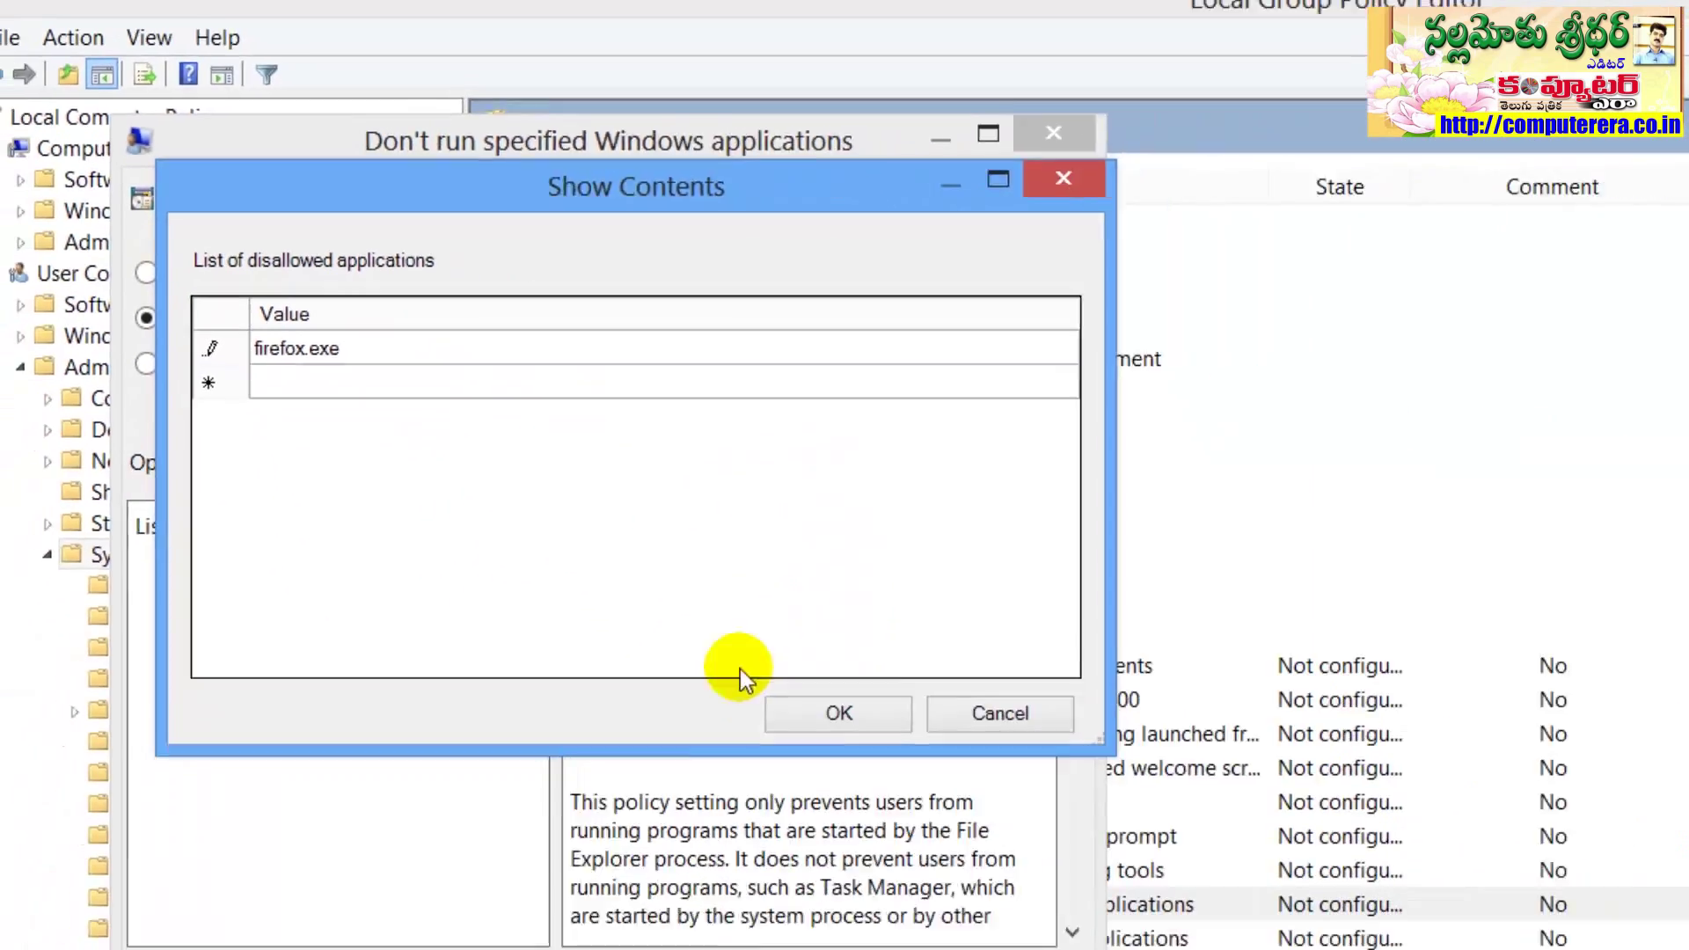
click(762, 659)
click(762, 660)
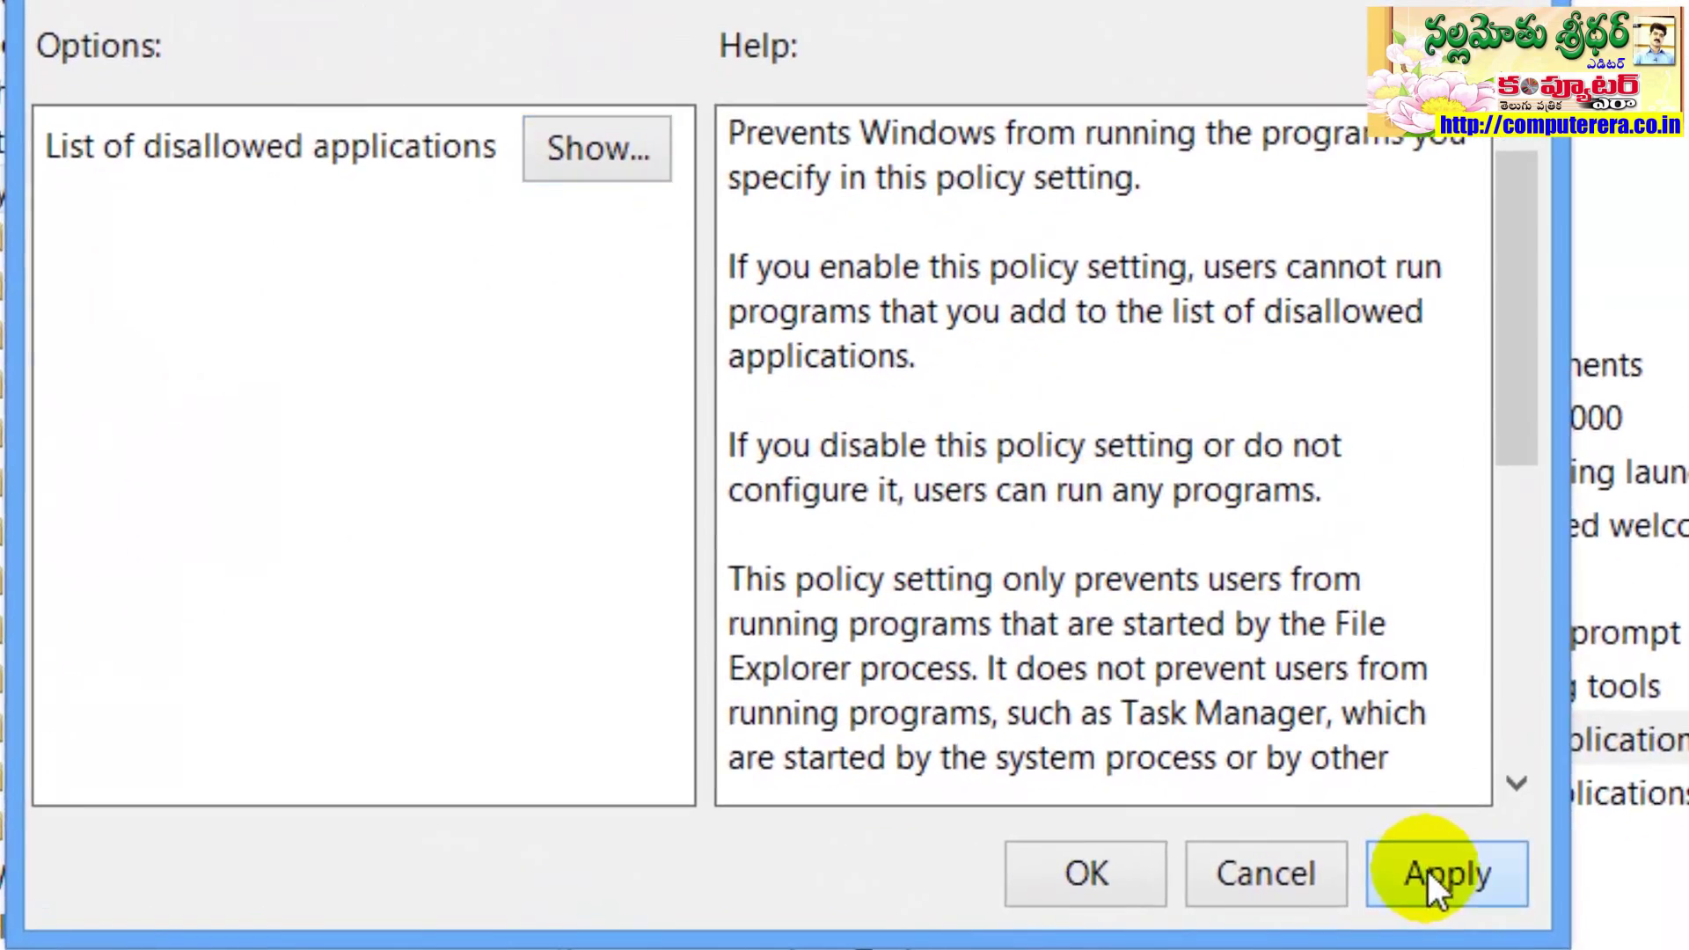
click(944, 906)
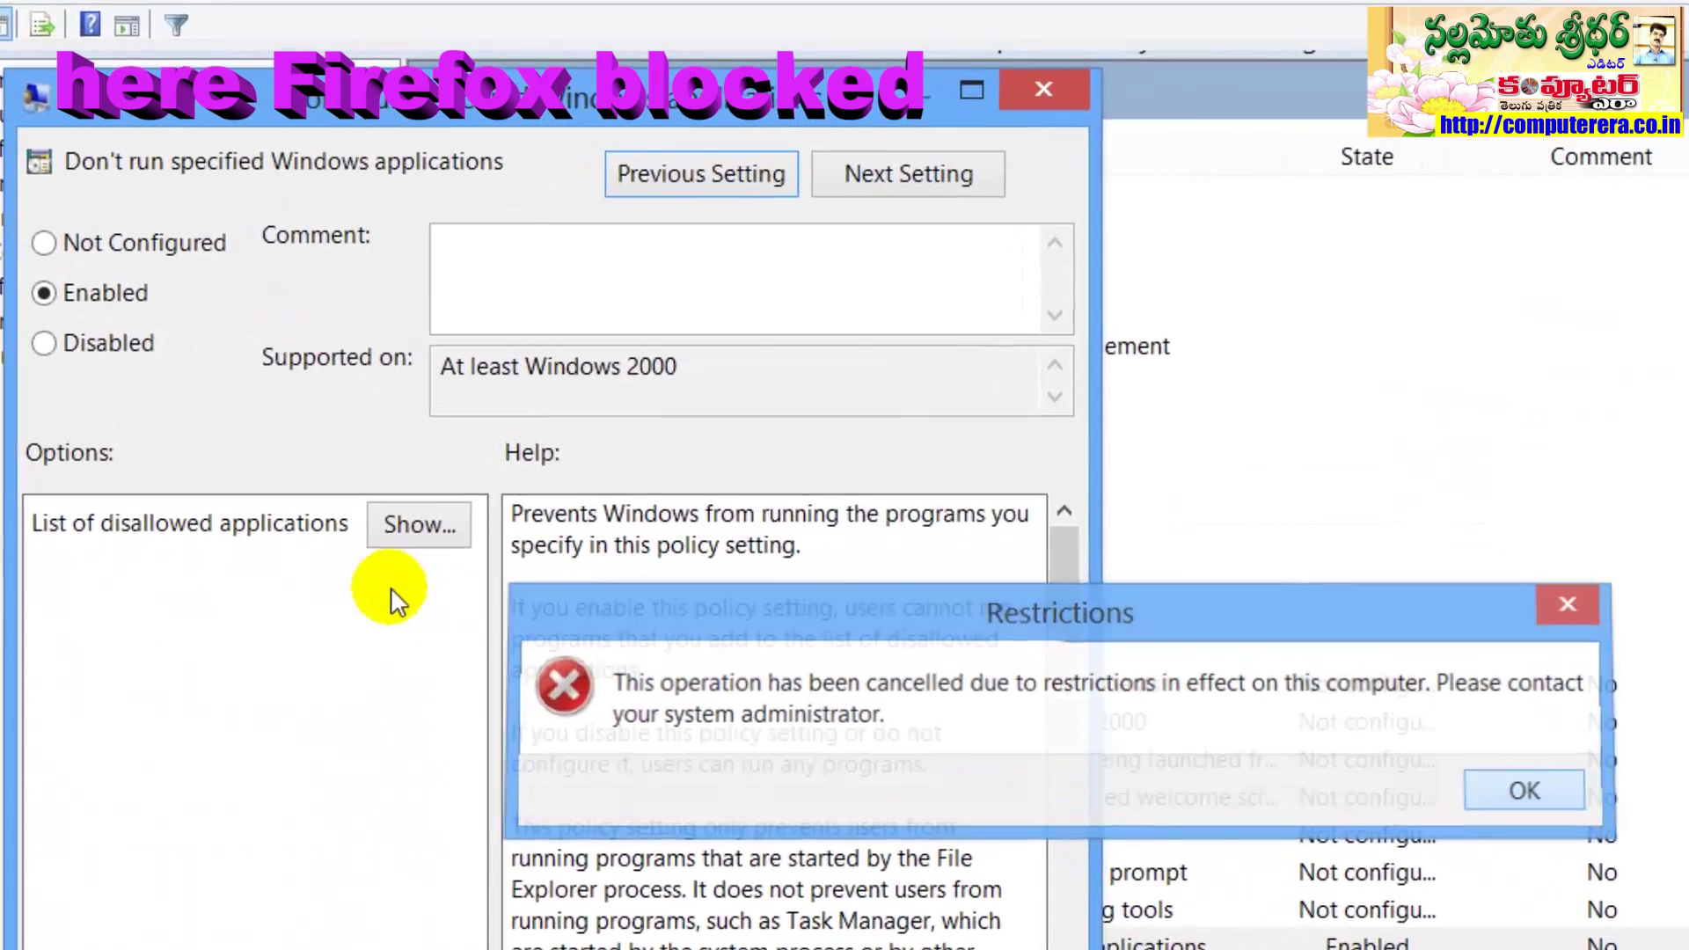
key(Return)
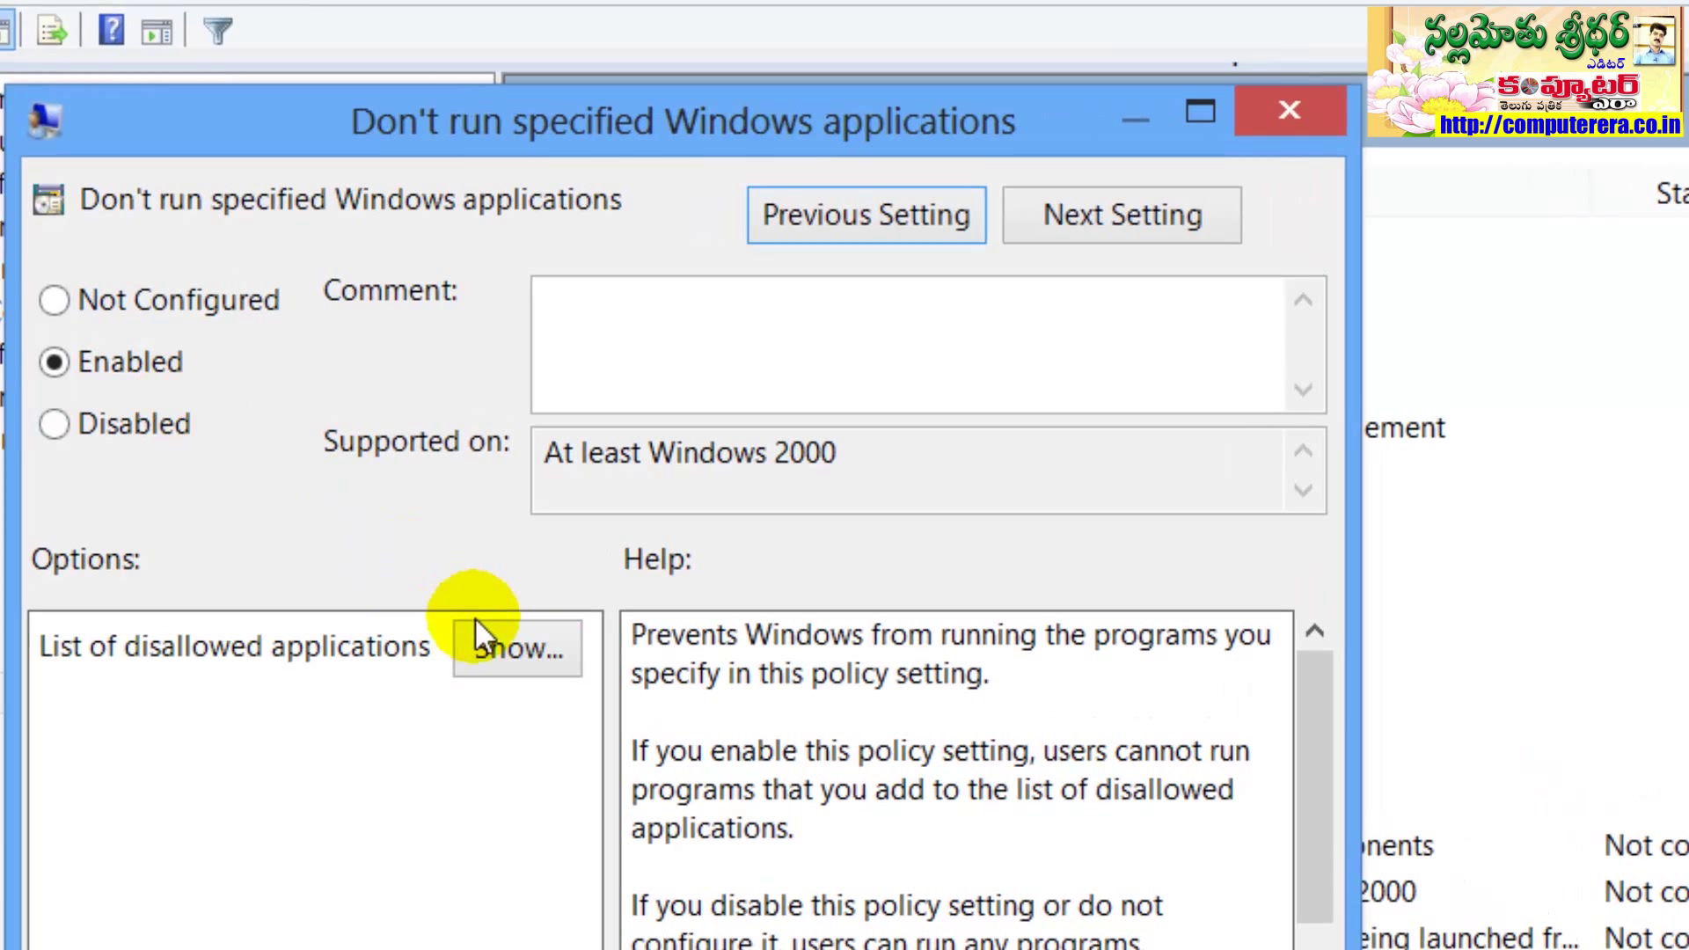
Reopen the list of disallowed applications at a new row and look up the Anu executable's file name in C:\AnuSM.
click(521, 664)
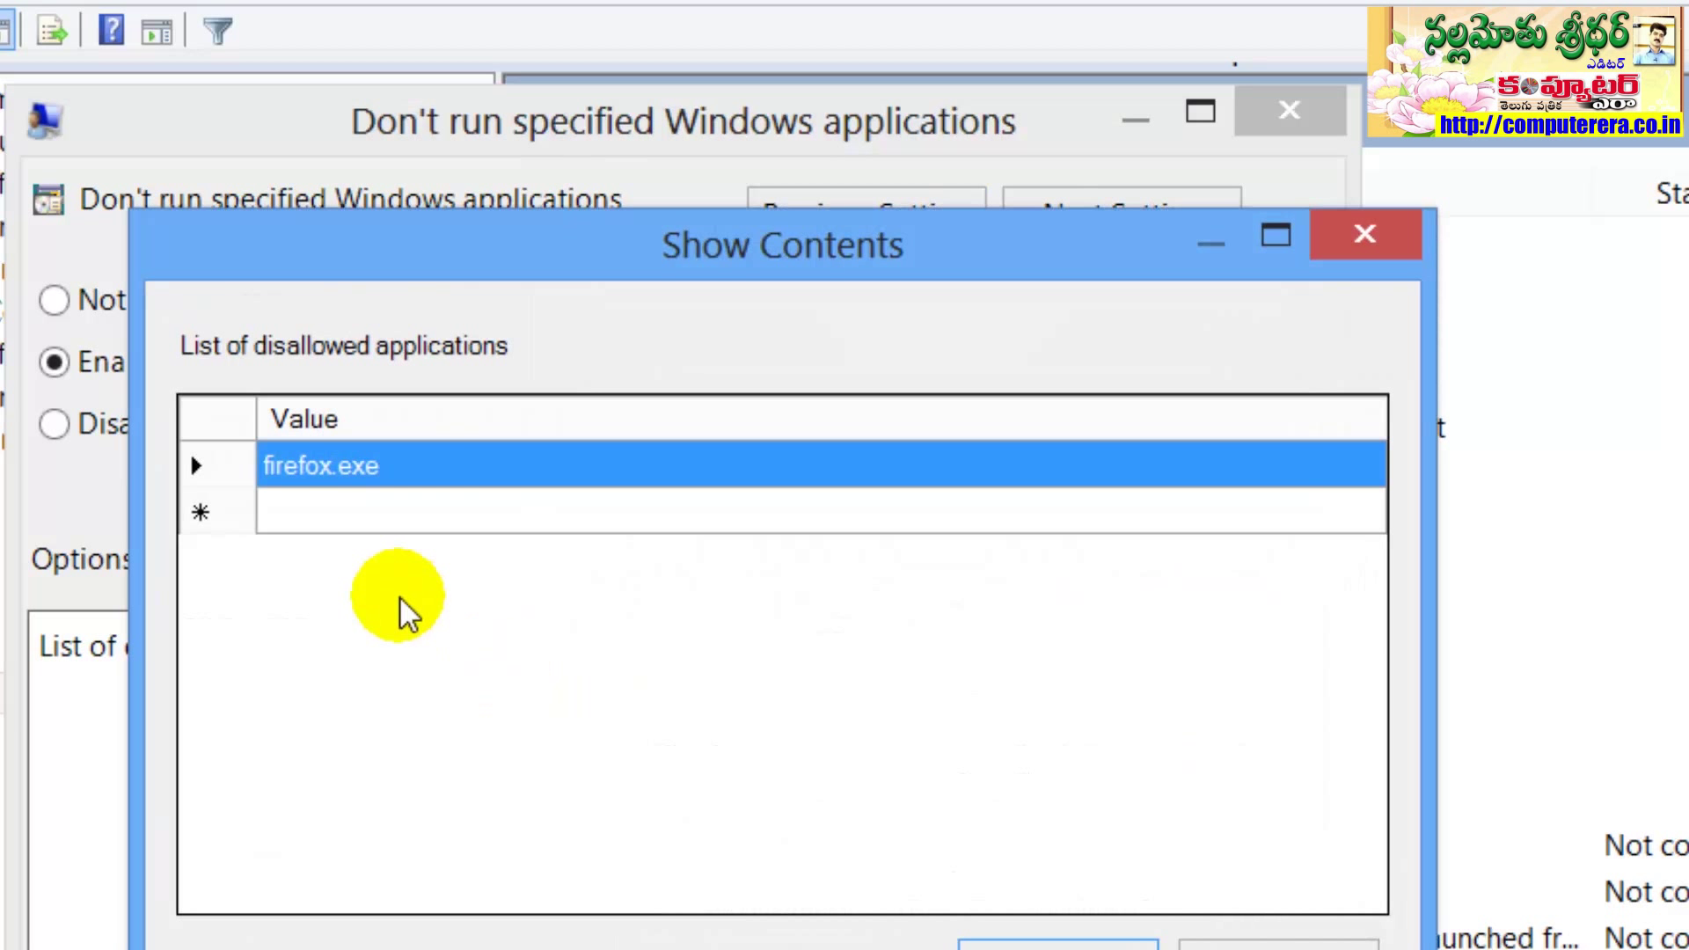
click(330, 519)
click(323, 517)
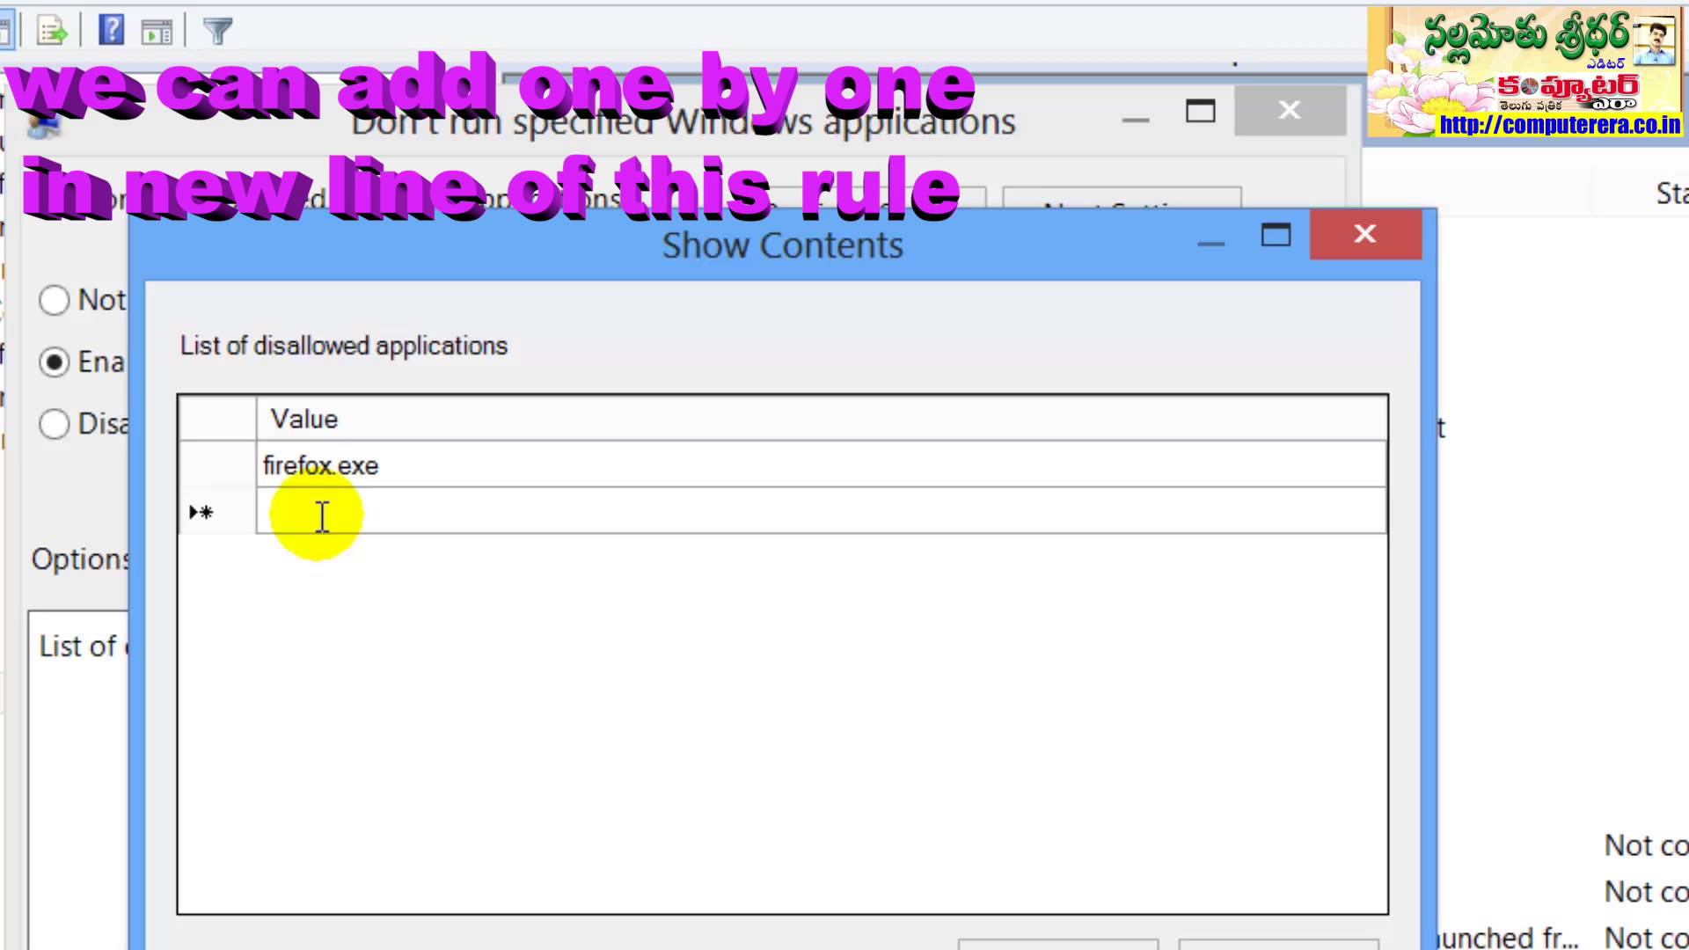
key(super+e)
drag(1031, 96, 1671, 154)
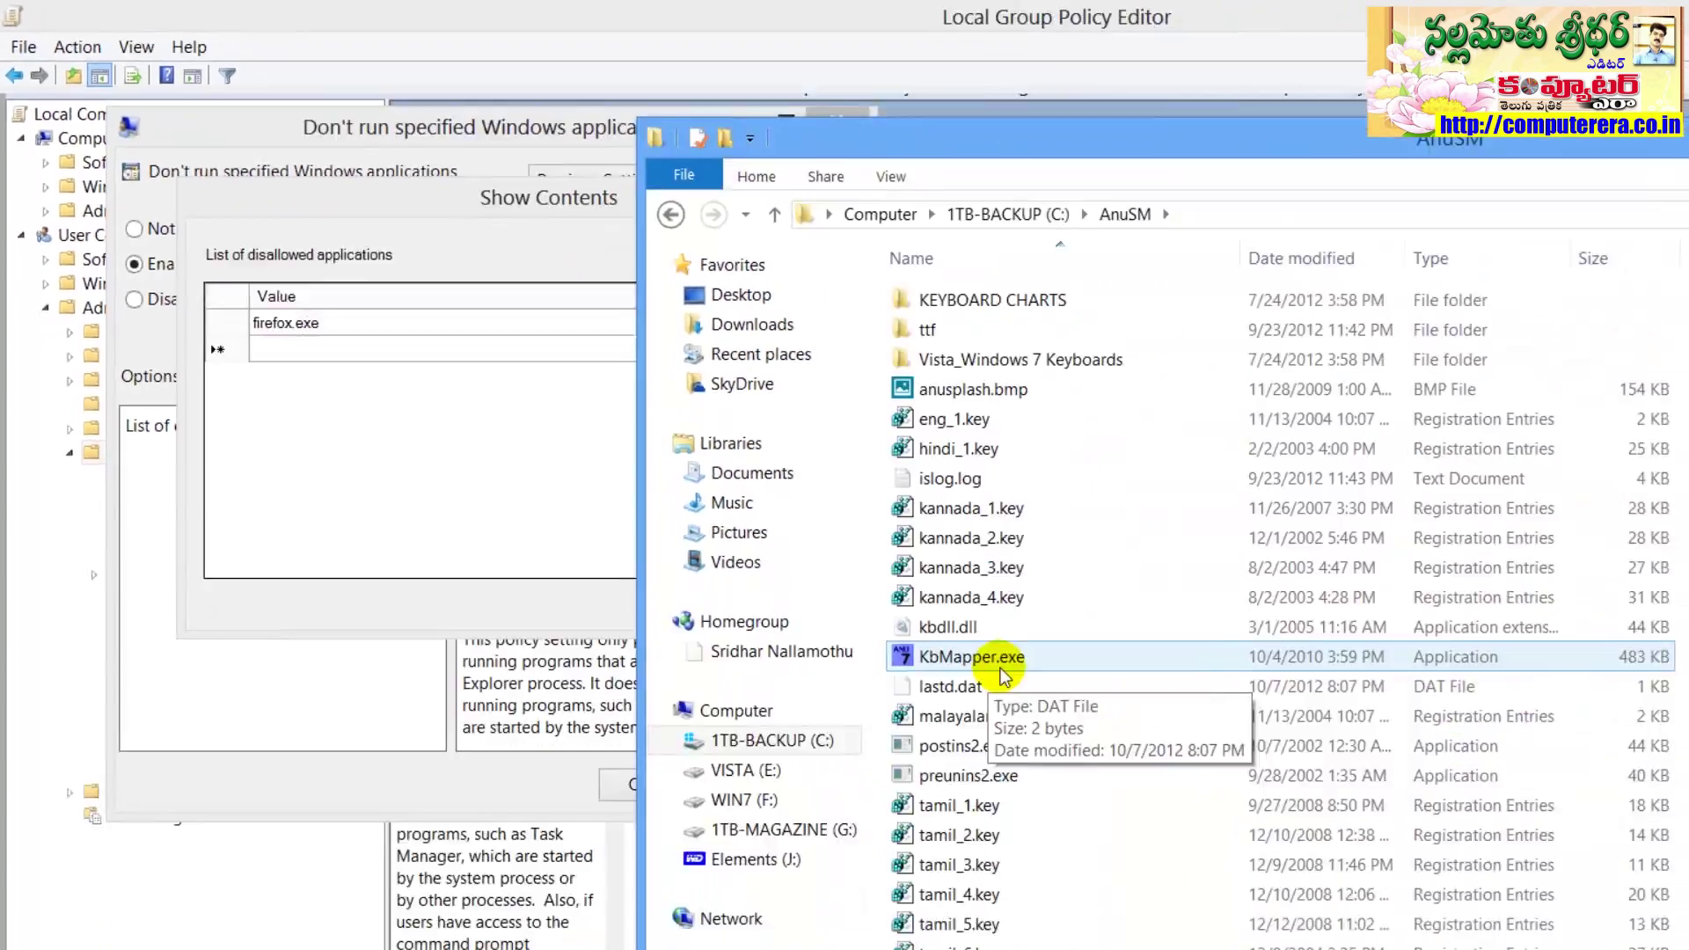
click(875, 690)
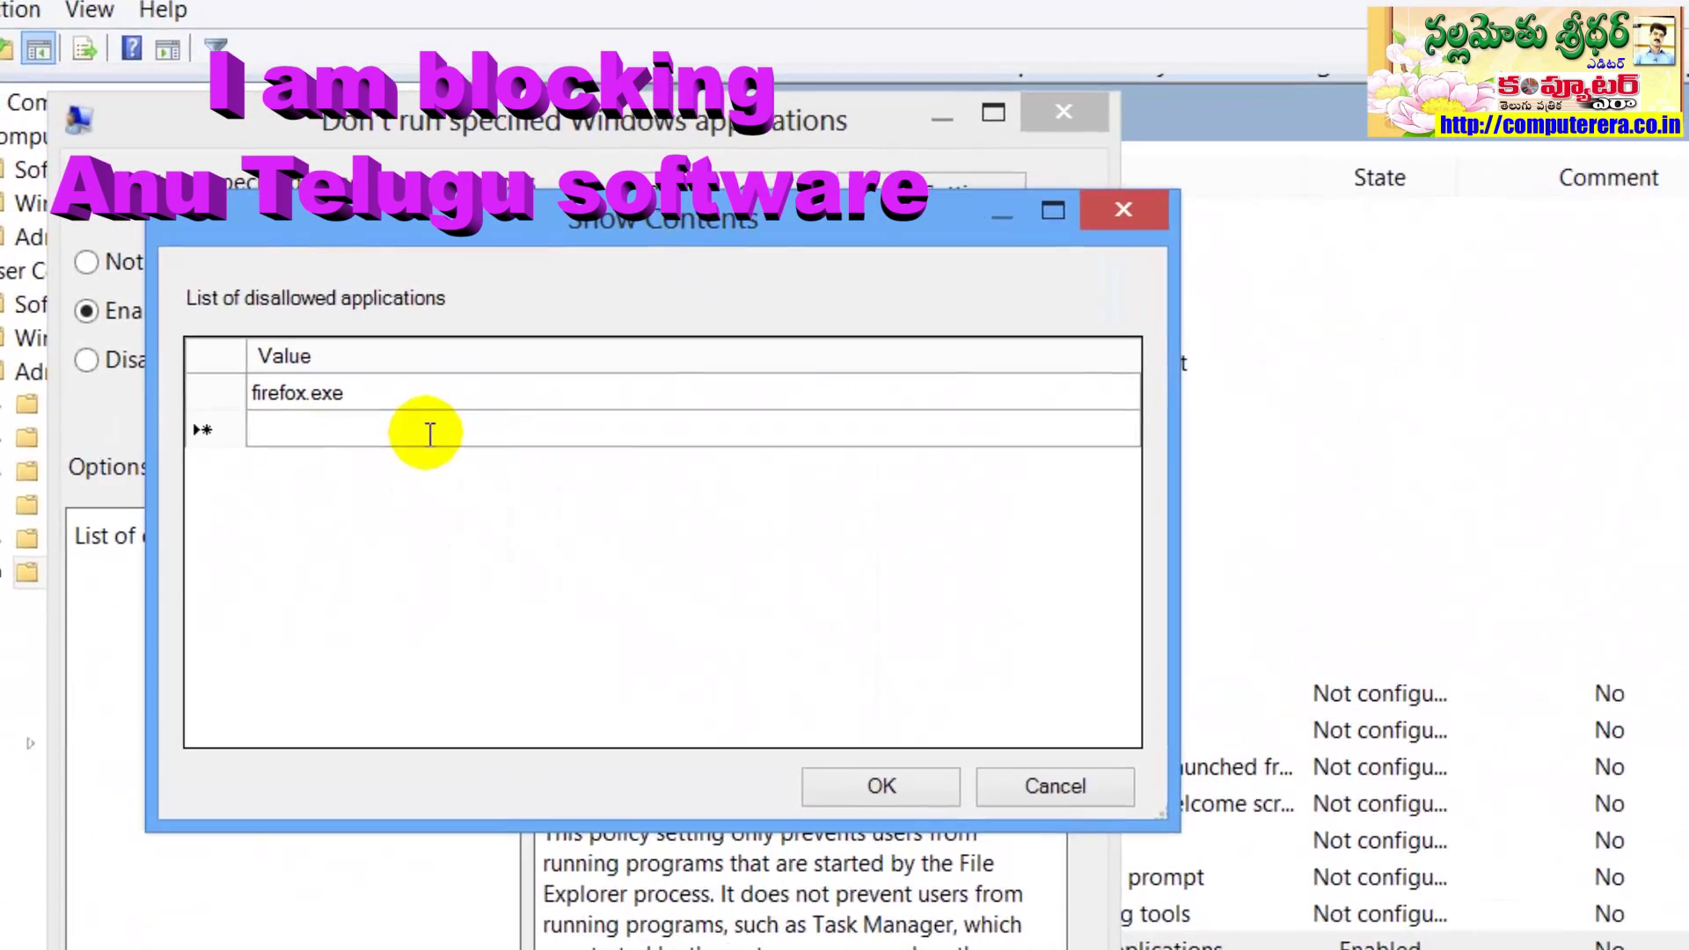
Add KbMapper.exe as the second disallowed application, accept the list and apply the policy.
click(433, 433)
text(Kb)
text(Mapper.)
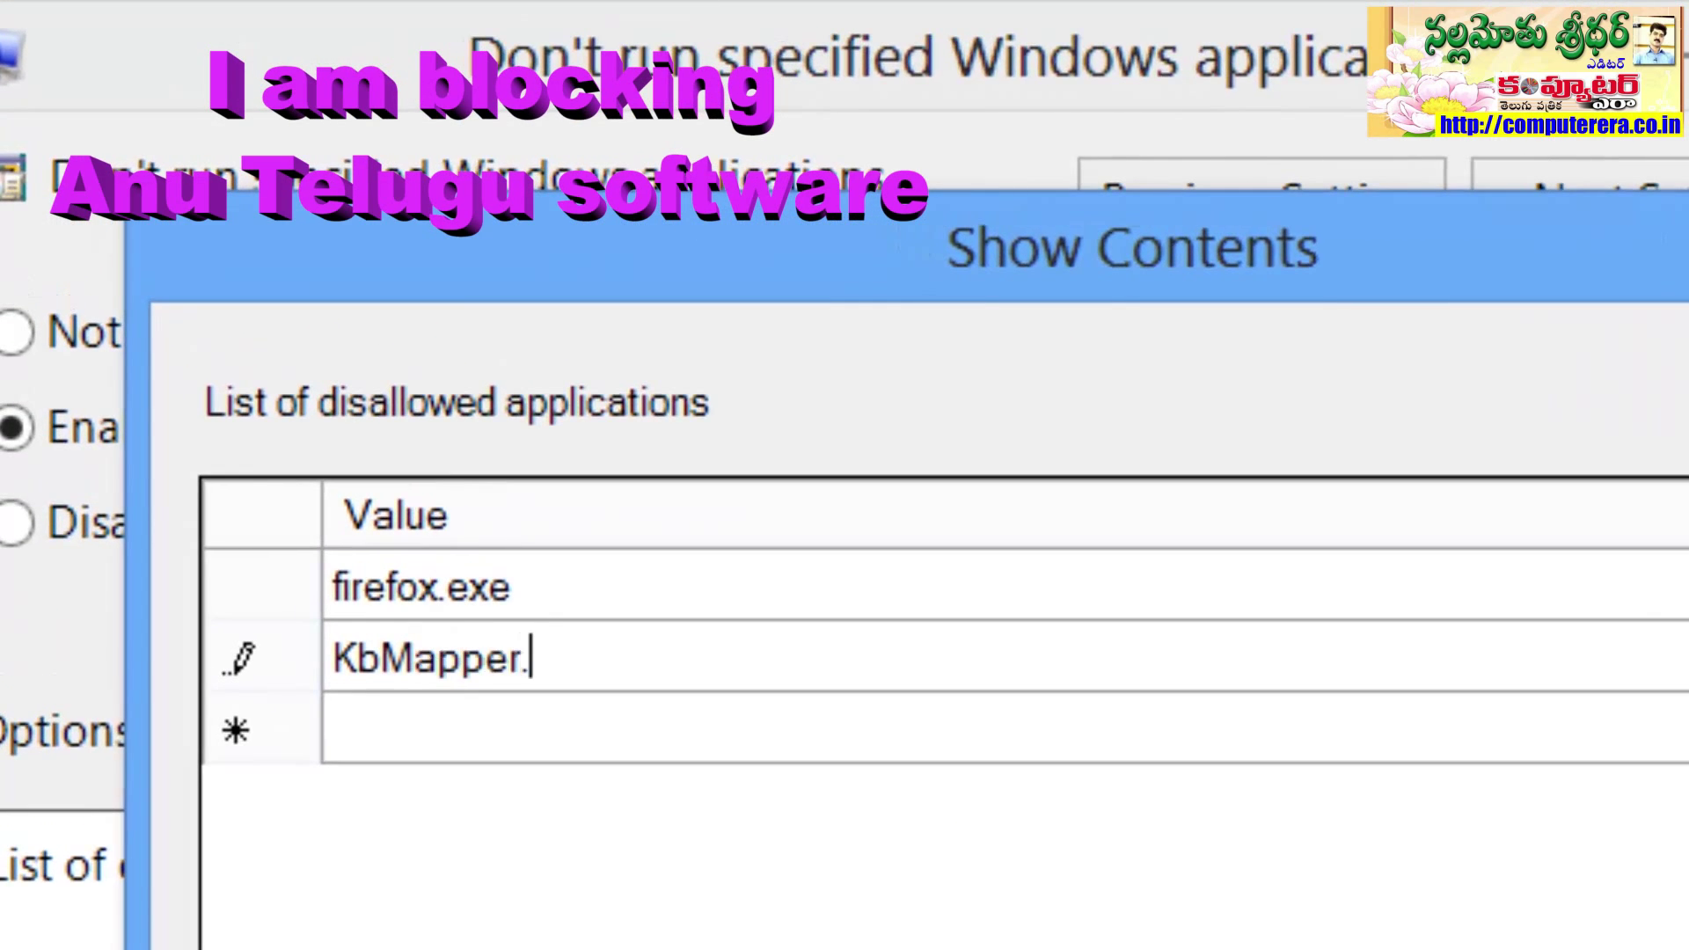
text(exe)
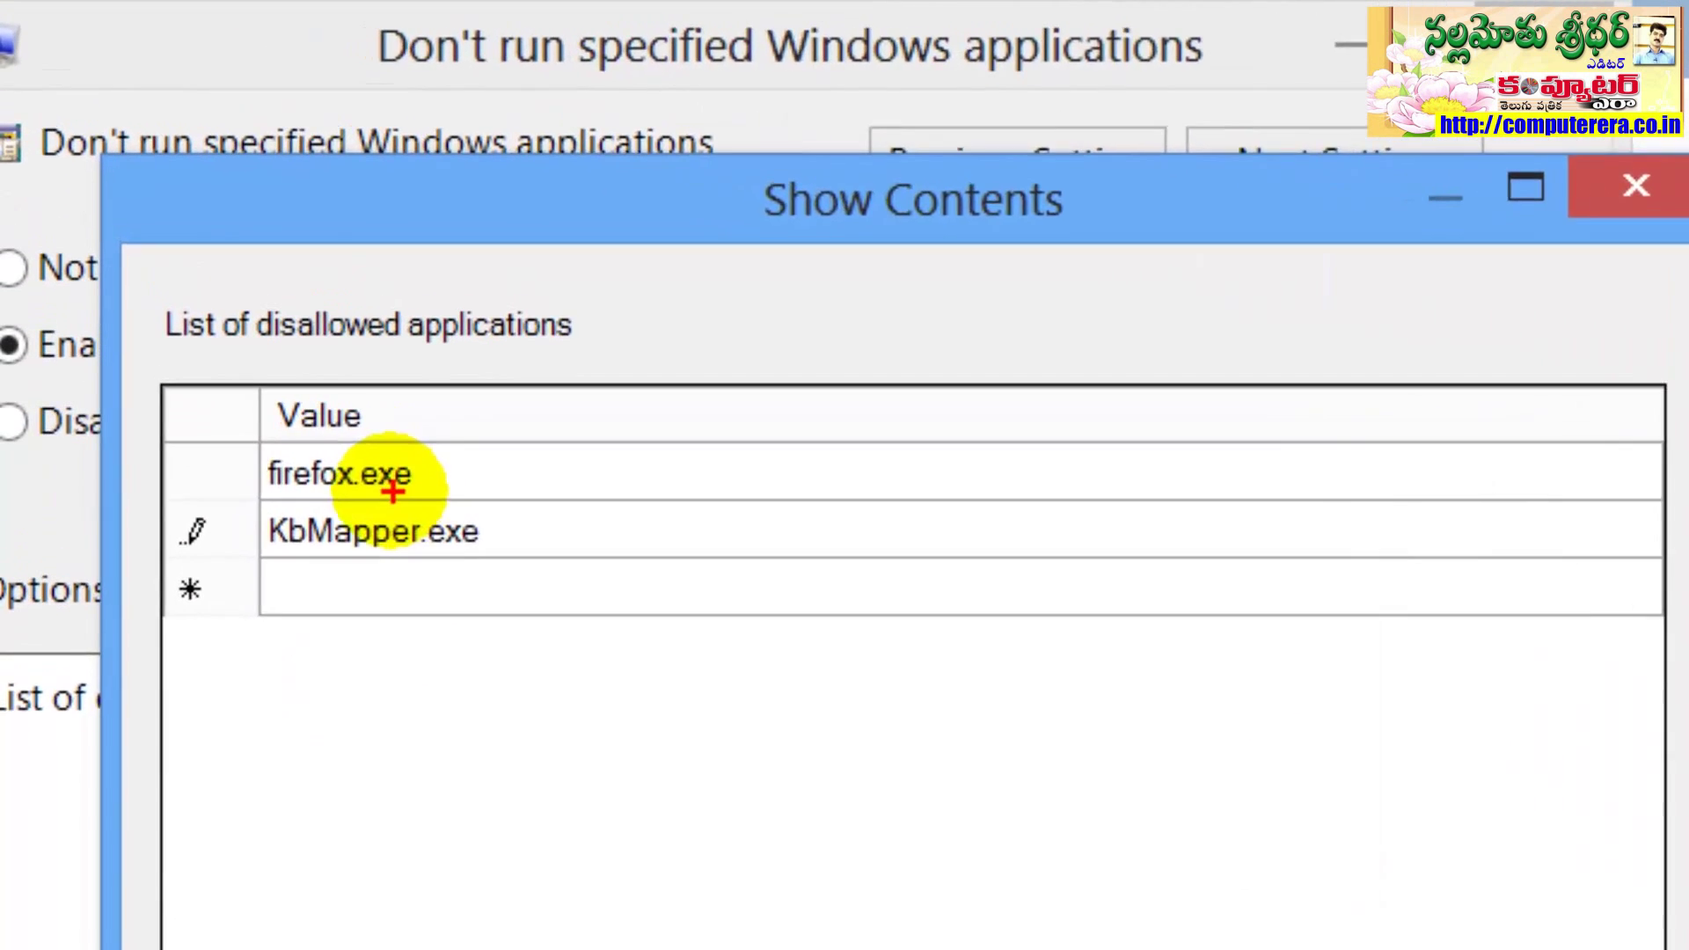
mouse_move(242, 298)
mouse_down()
mouse_move(124, 295)
mouse_move(145, 375)
mouse_up()
mouse_move(264, 687)
mouse_down()
mouse_move(615, 641)
mouse_move(445, 546)
mouse_up()
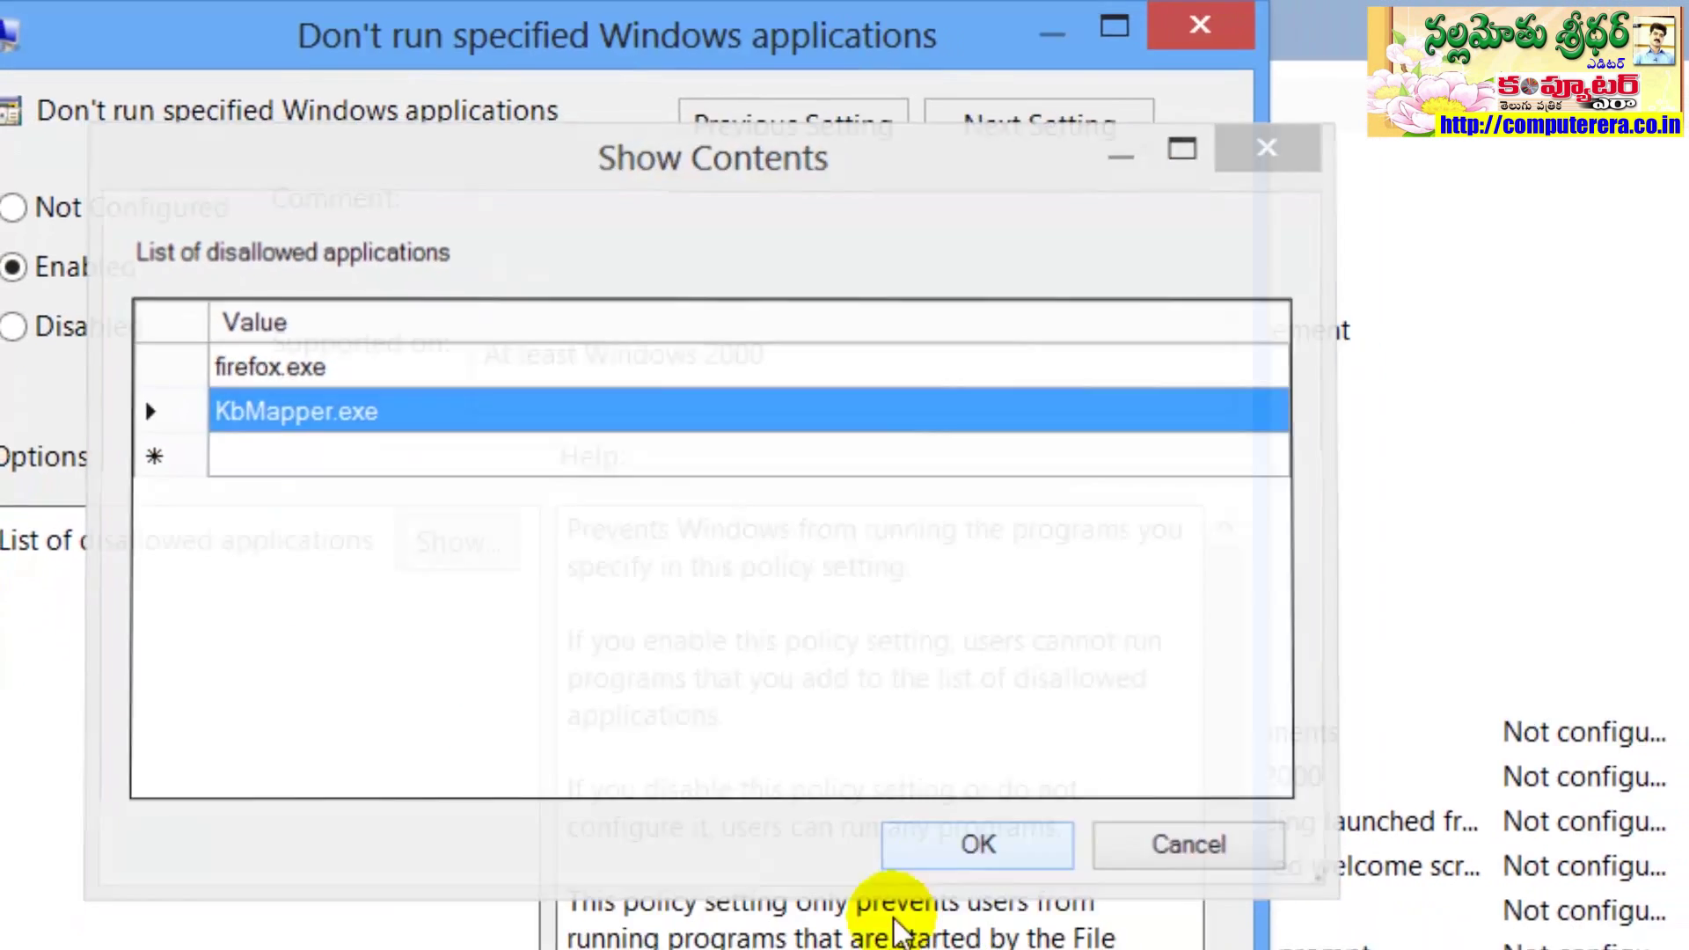
click(946, 884)
click(954, 905)
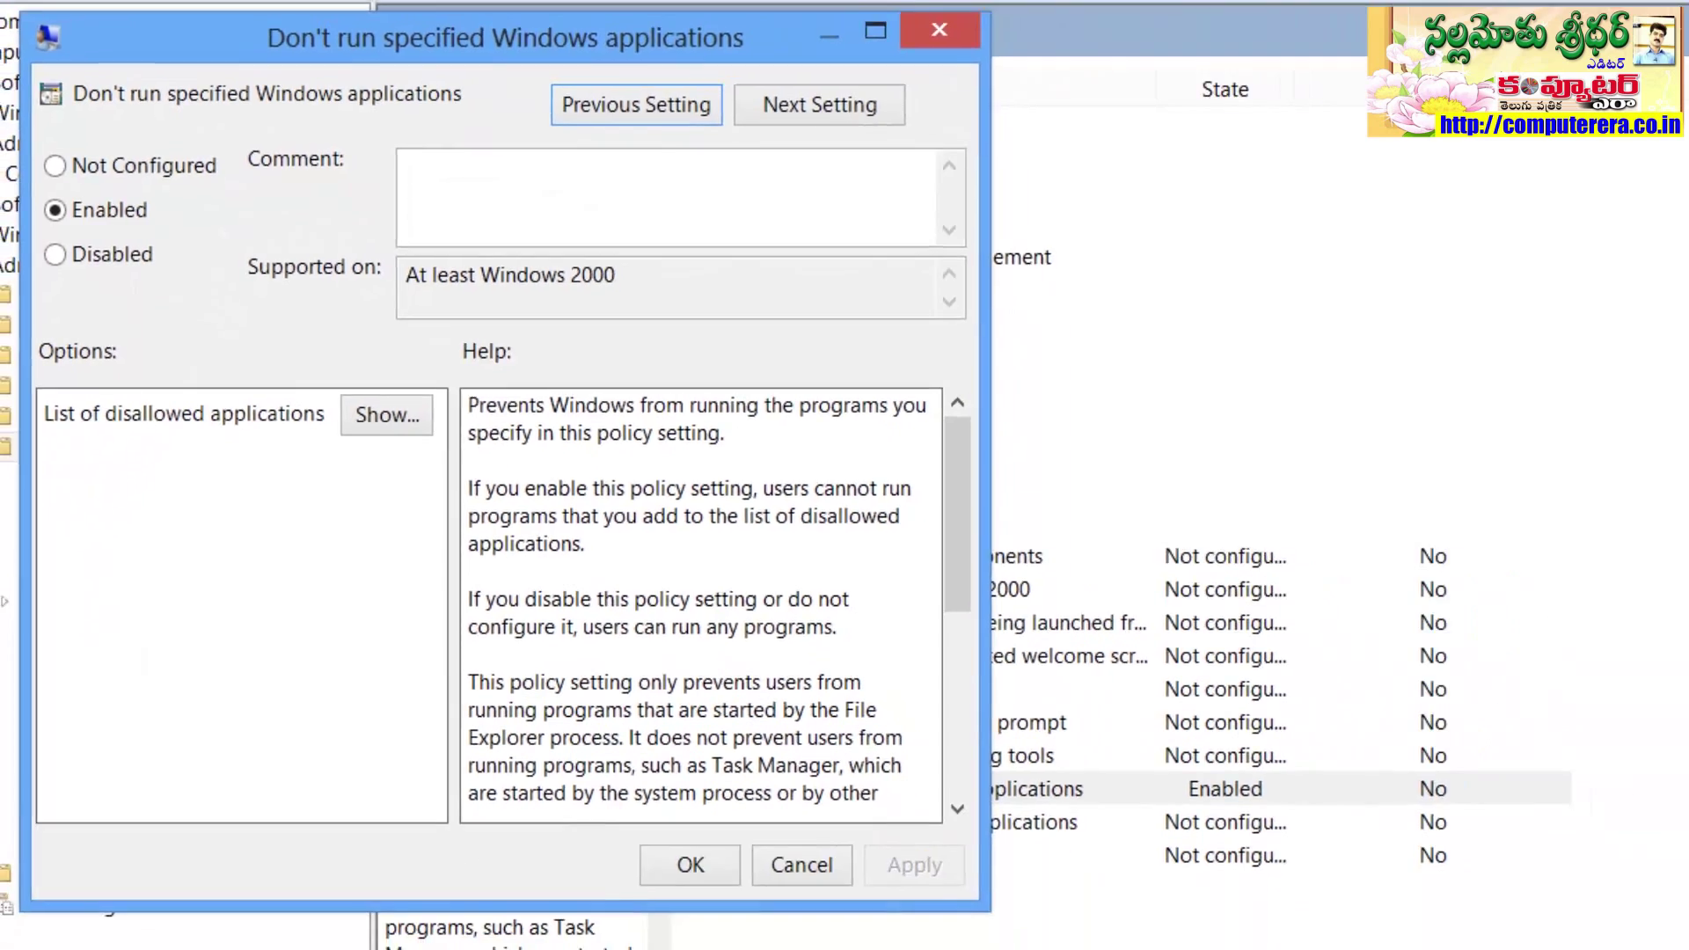
Test the block by trying to launch the Anu Script Manager, and dismiss the resulting message.
click(728, 913)
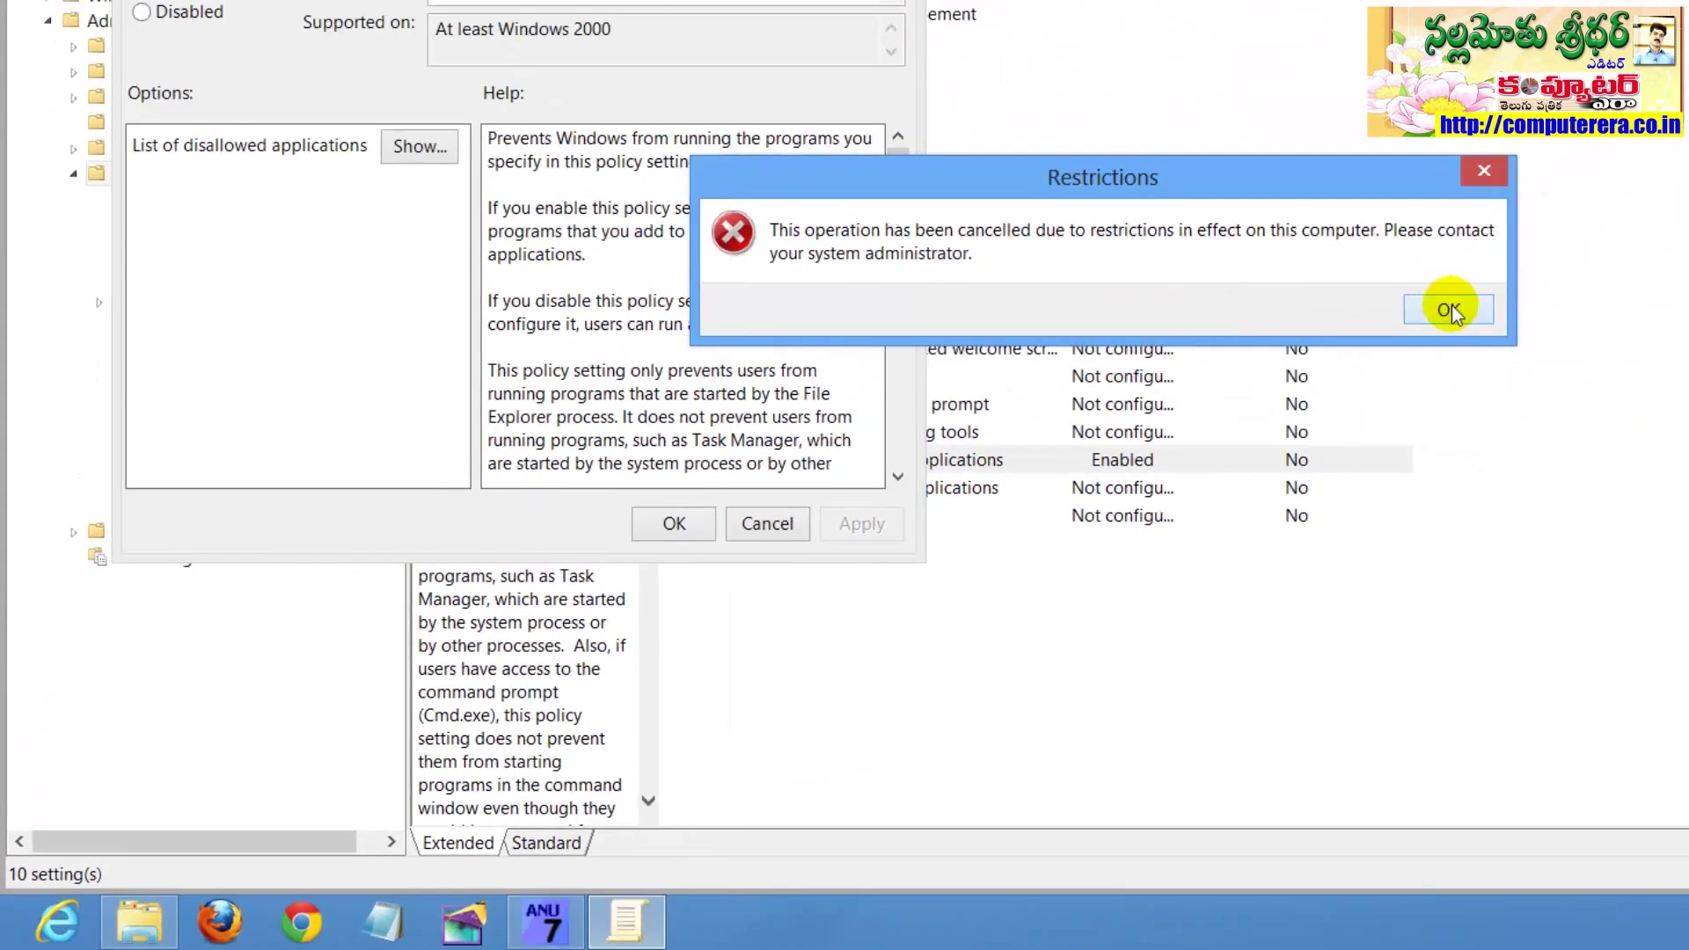
click(1450, 312)
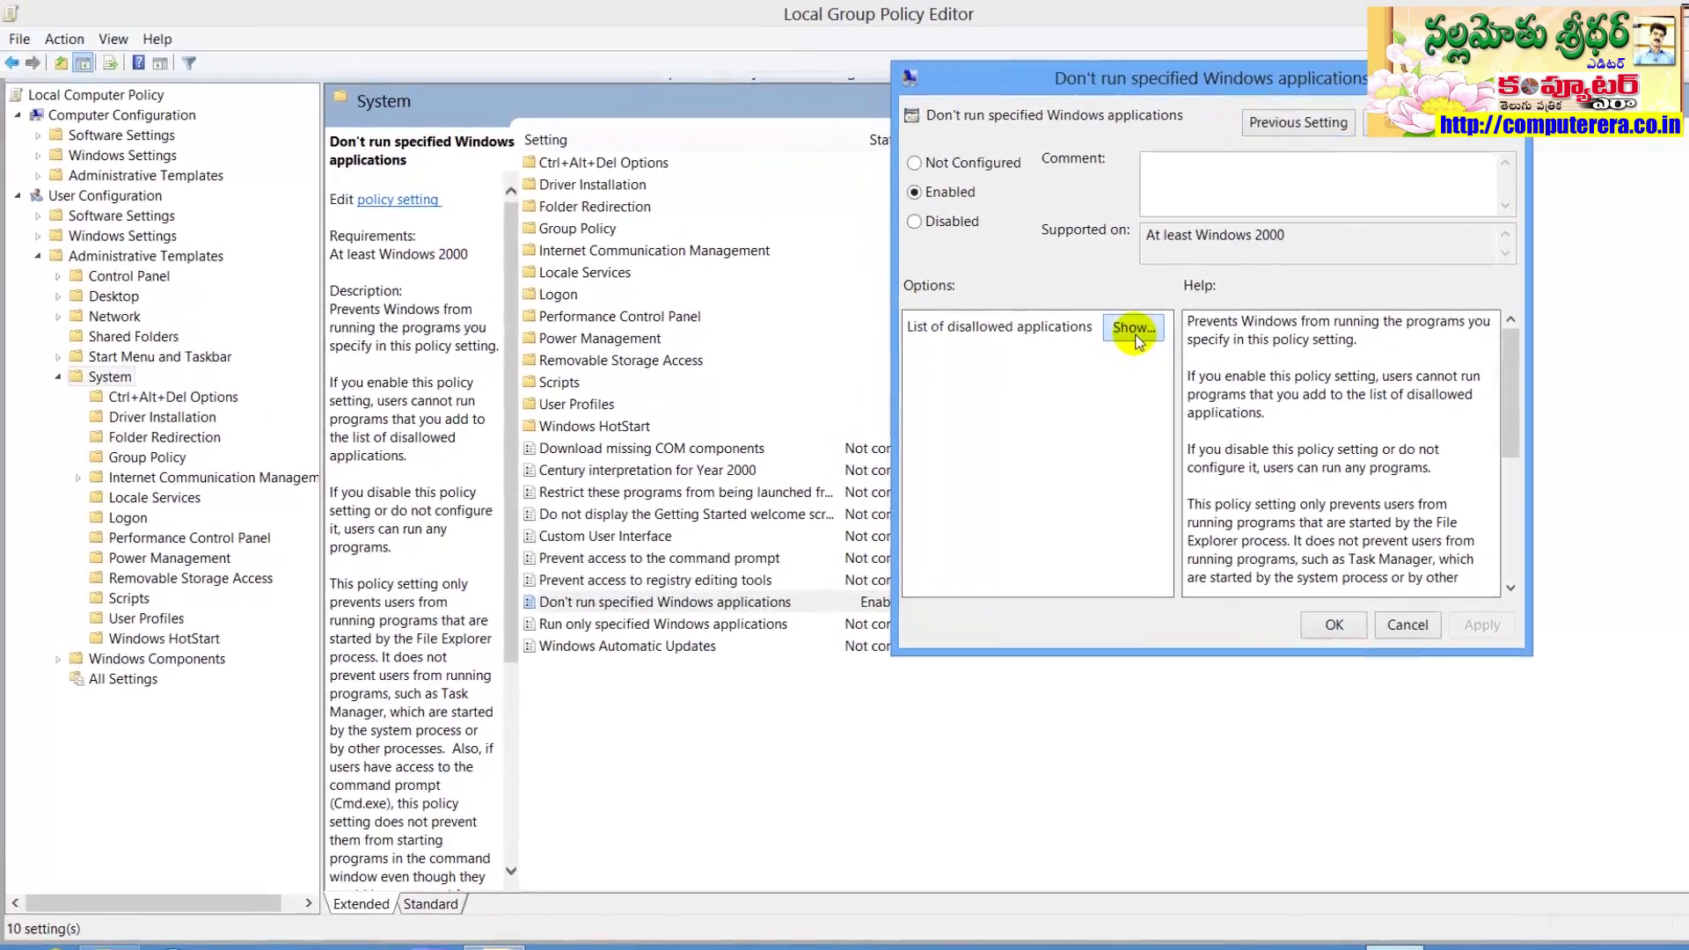
Review the list of disallowed applications, then set the policy back to Not Configured and close it.
click(1090, 315)
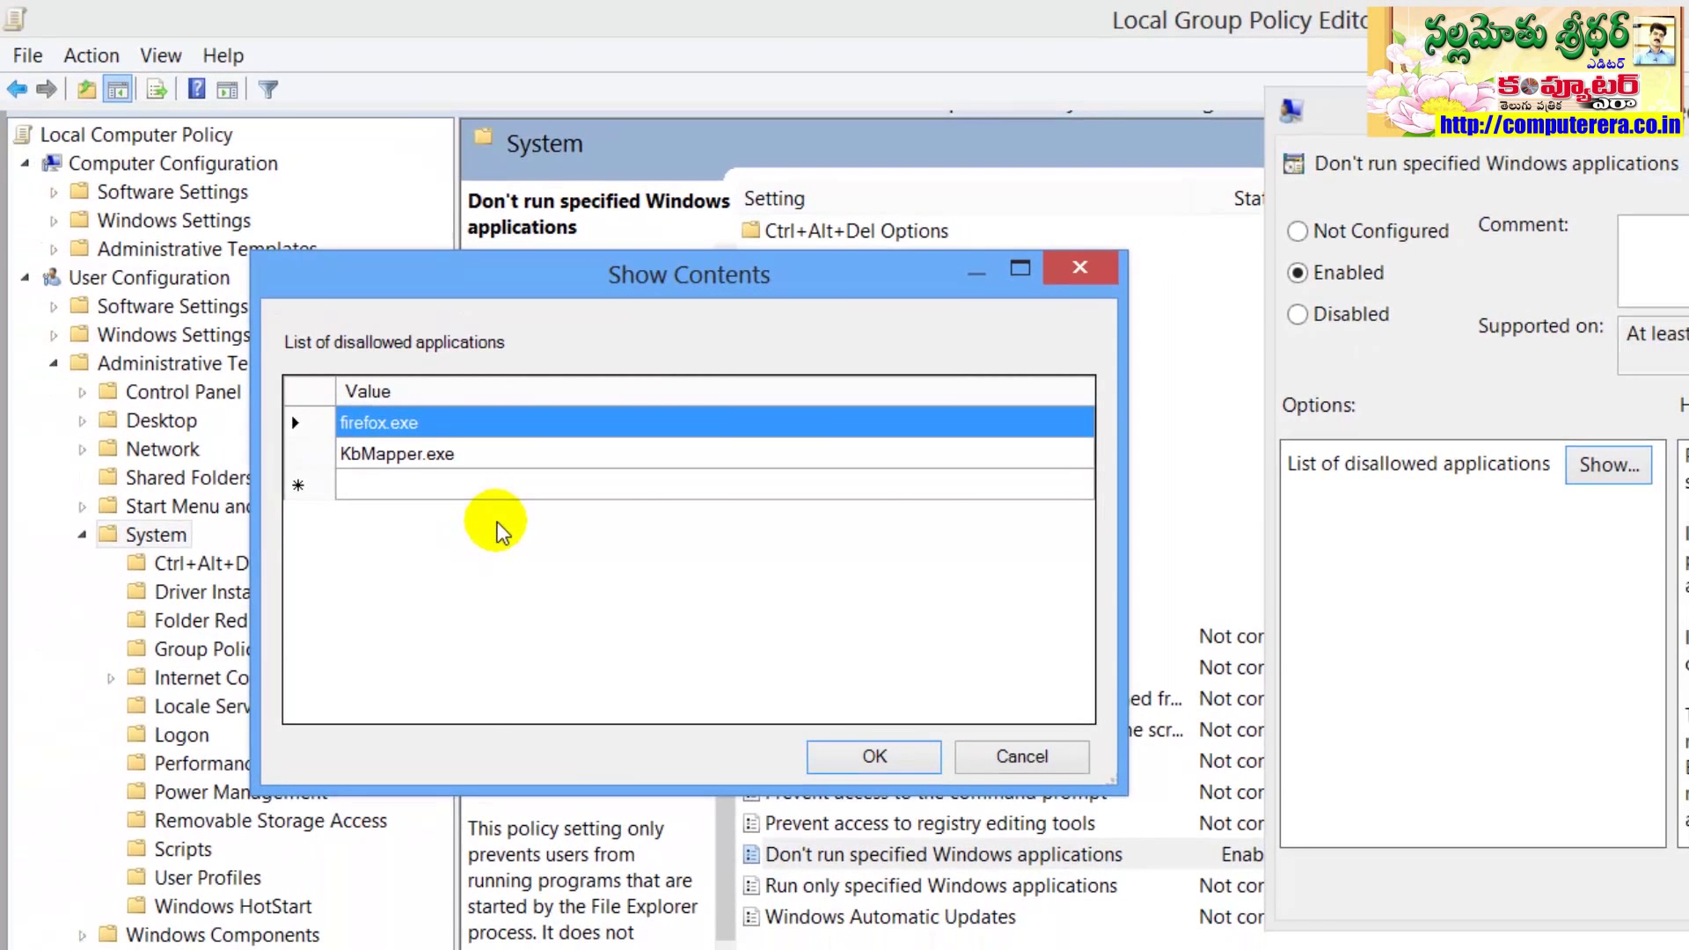
click(915, 758)
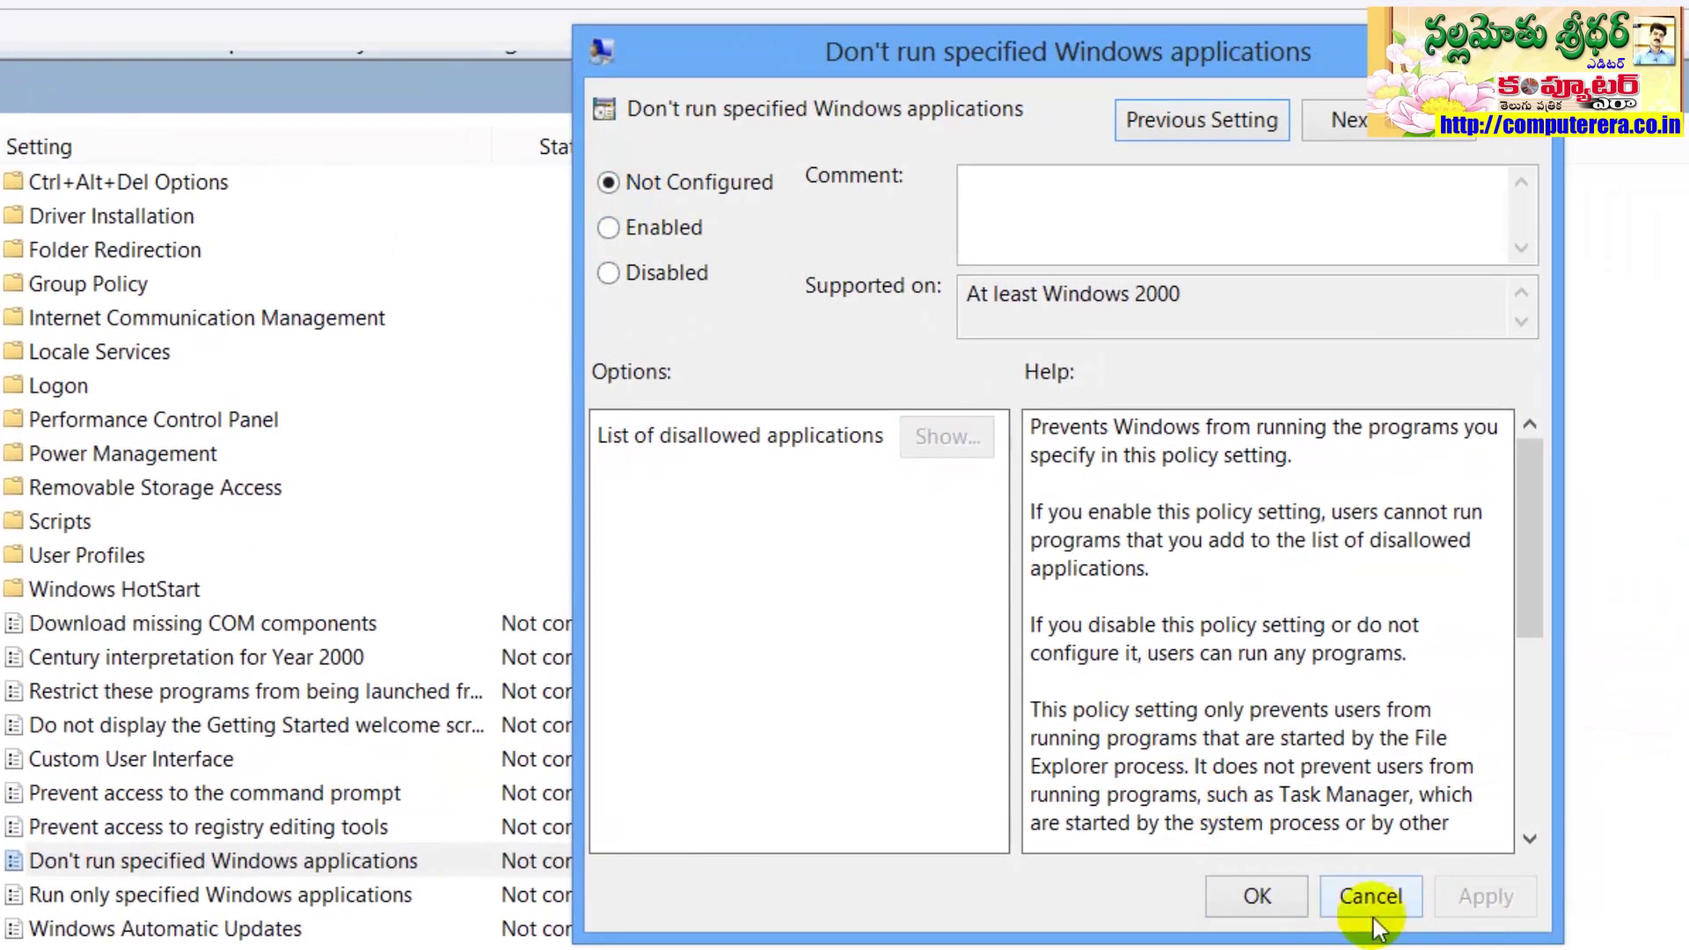
click(1260, 908)
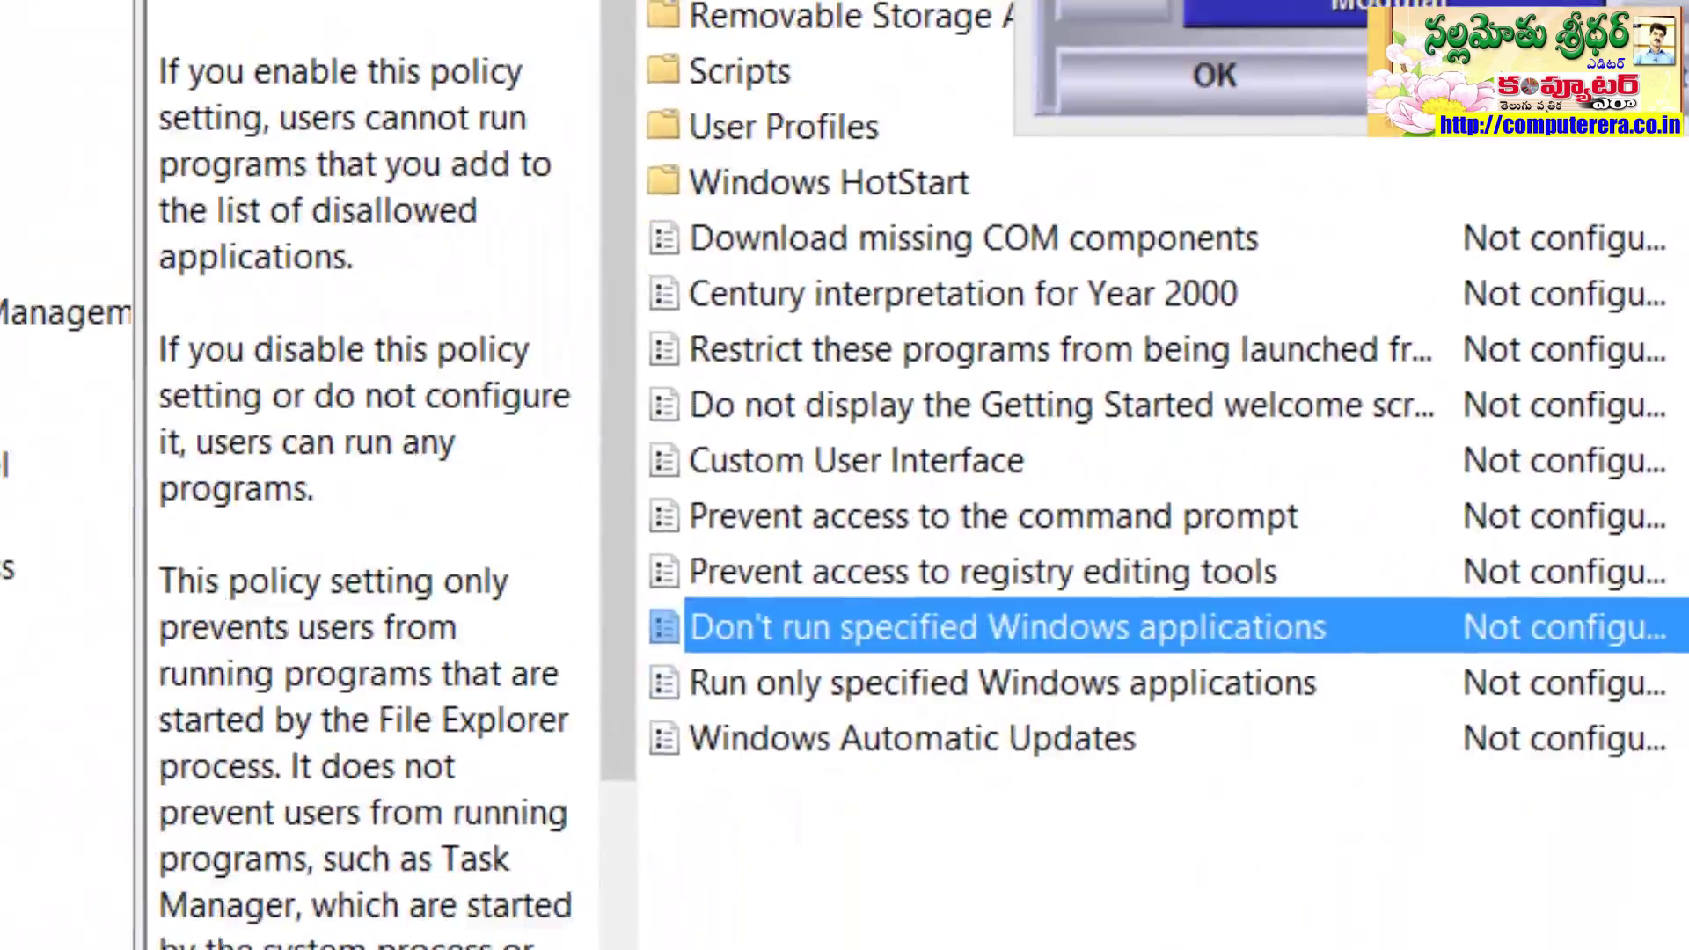
click(1340, 312)
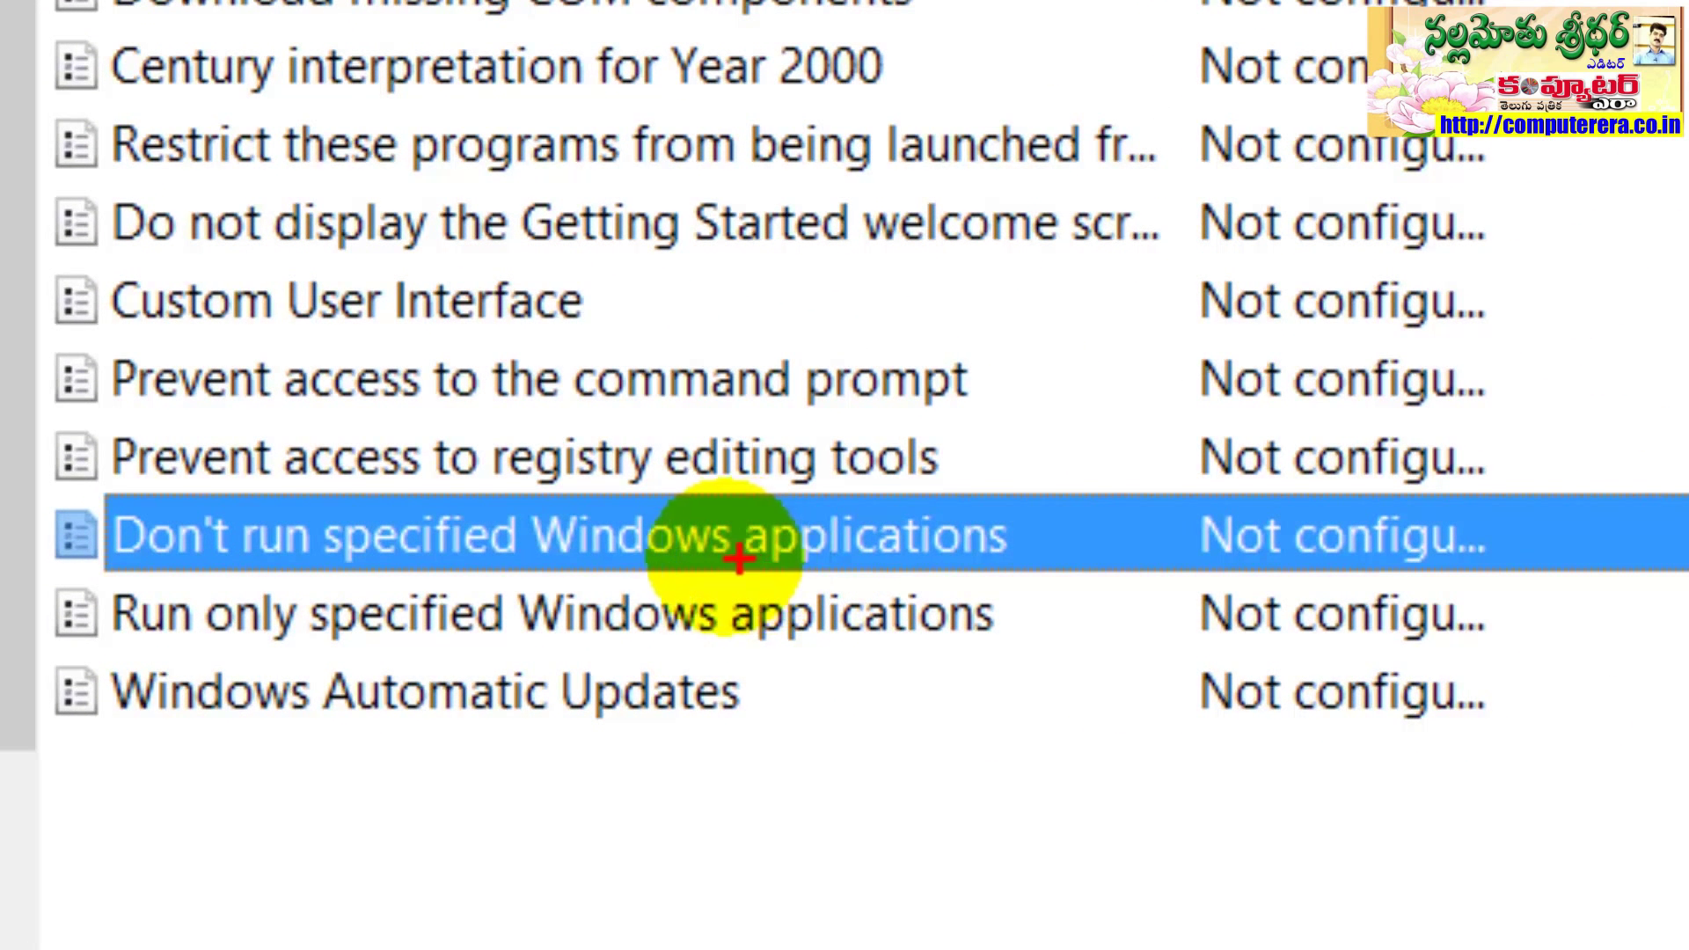
drag(550, 554, 61, 537)
mouse_move(27, 626)
mouse_down()
mouse_move(150, 699)
mouse_move(467, 726)
mouse_move(967, 717)
mouse_move(1069, 599)
mouse_move(766, 554)
mouse_move(554, 563)
mouse_up()
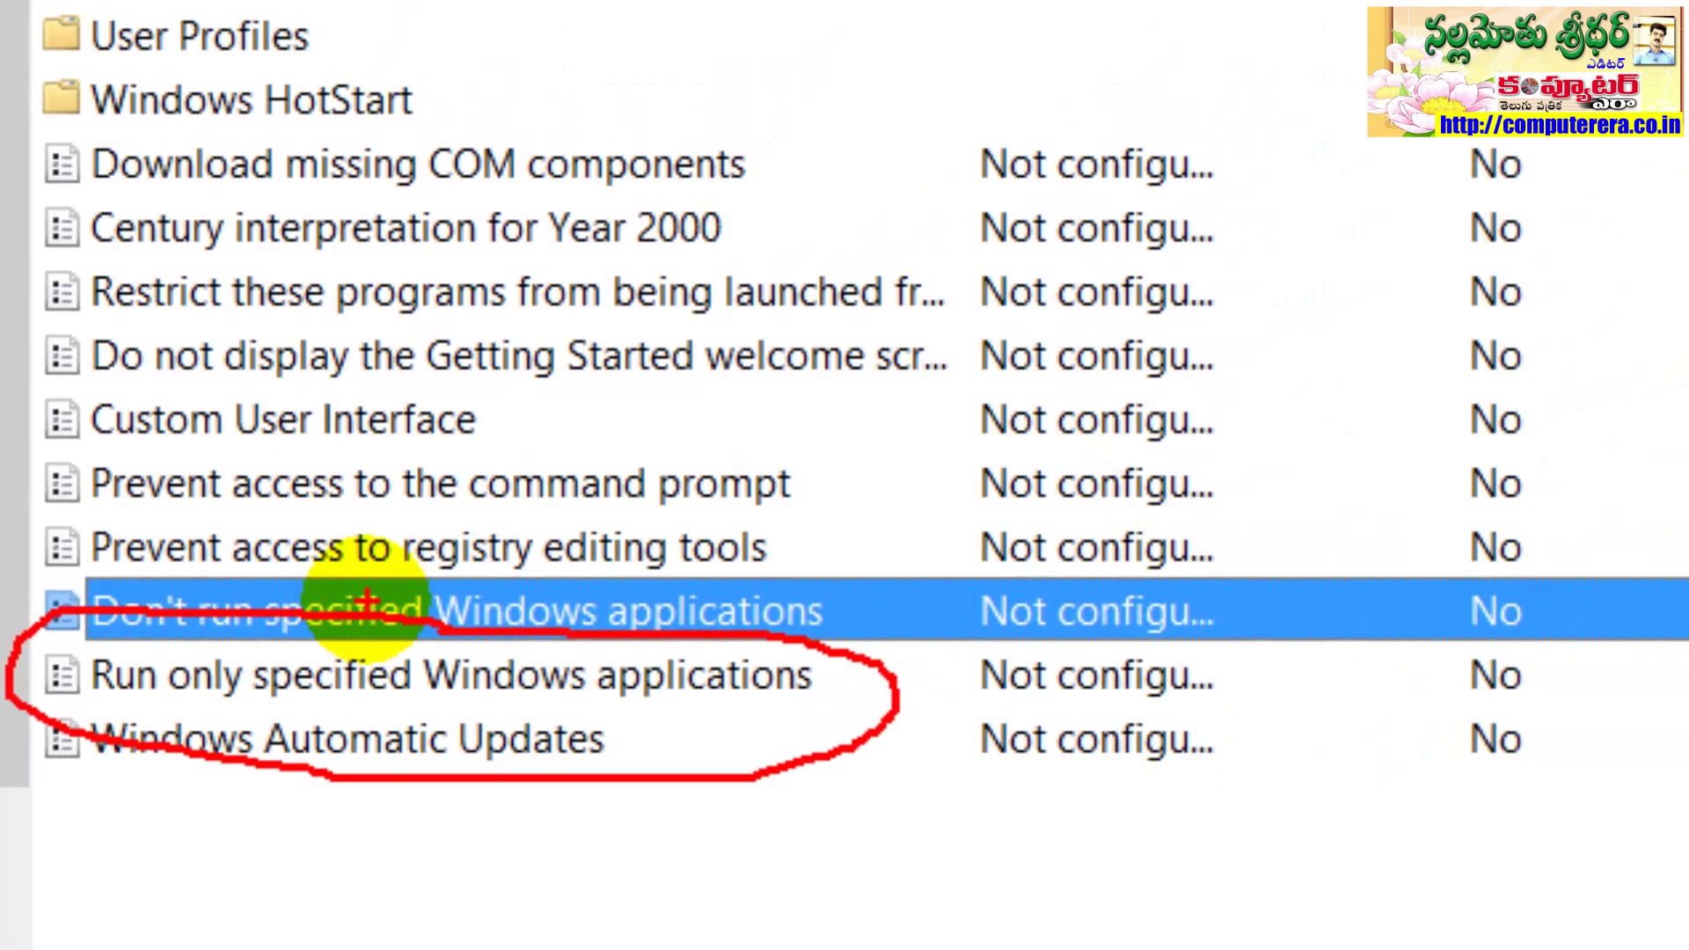
key(Escape)
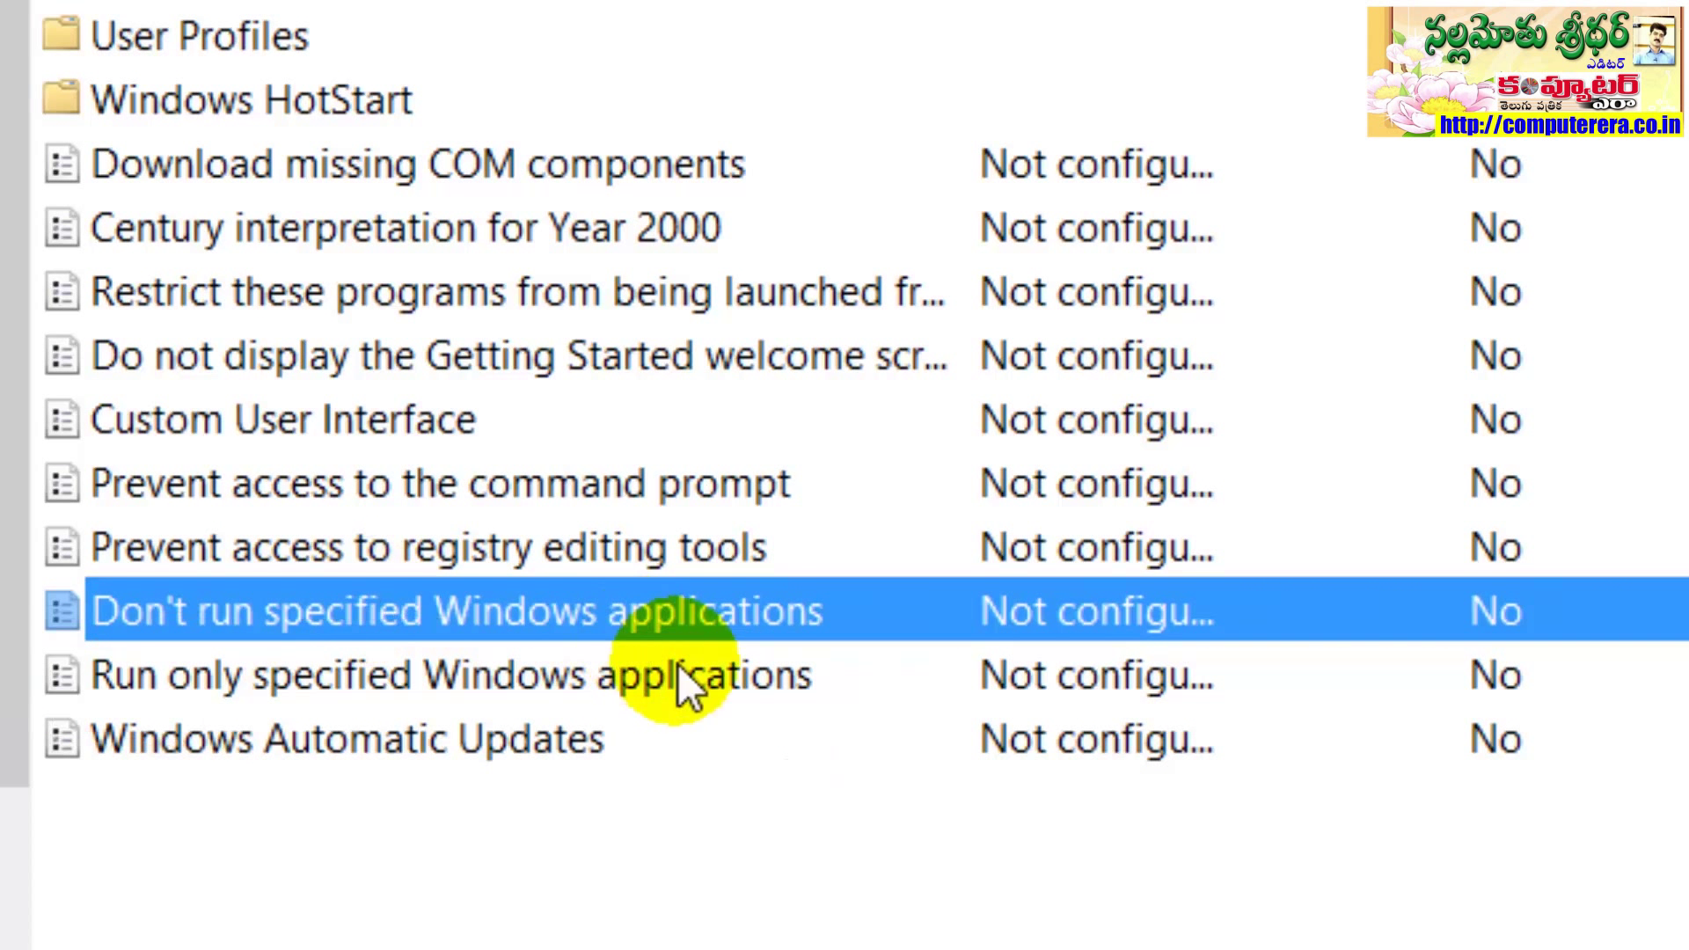
Enable the policy "Run only specified Windows applications" and open its list of allowed applications.
click(663, 683)
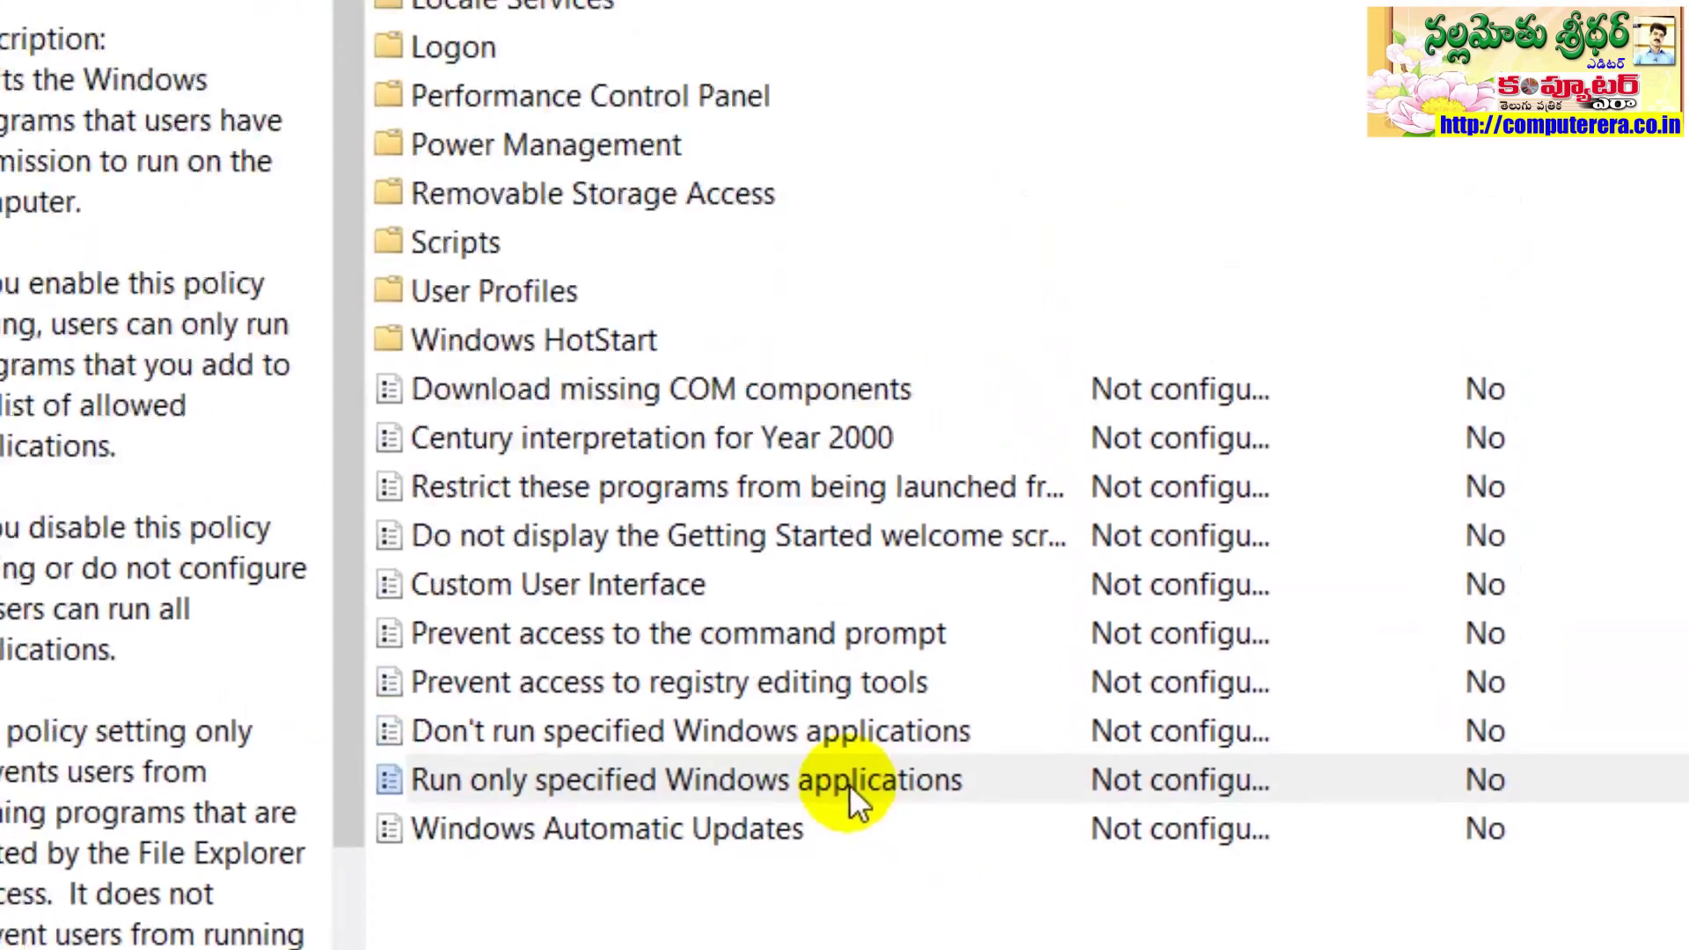
double_click(665, 678)
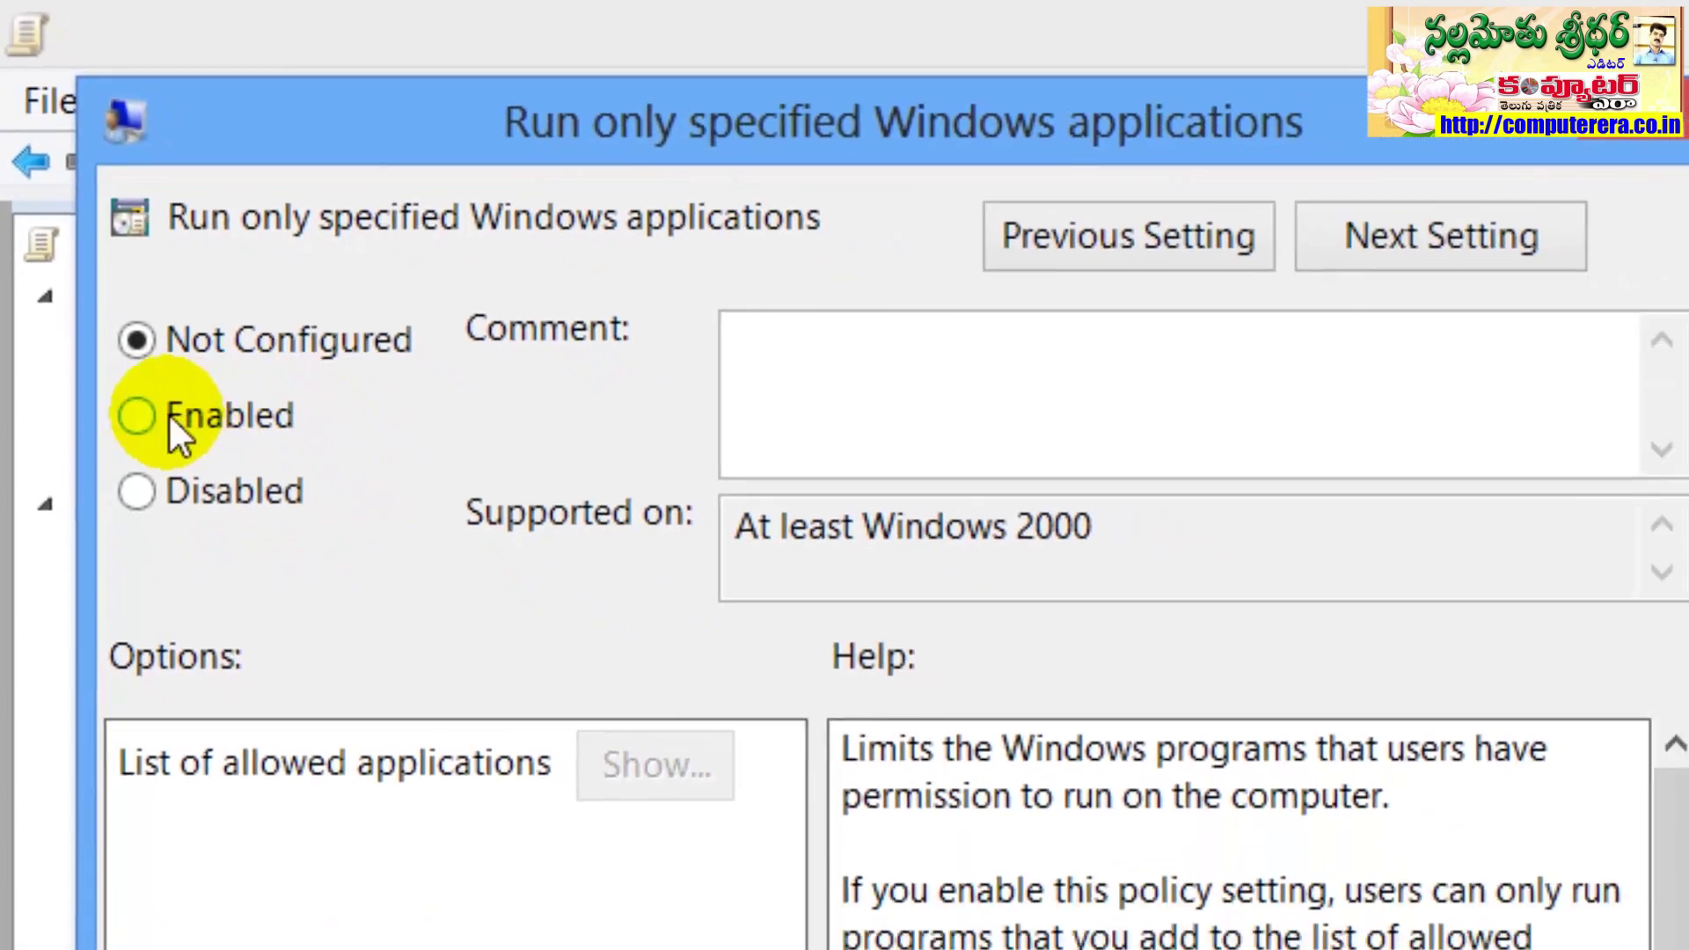
click(167, 493)
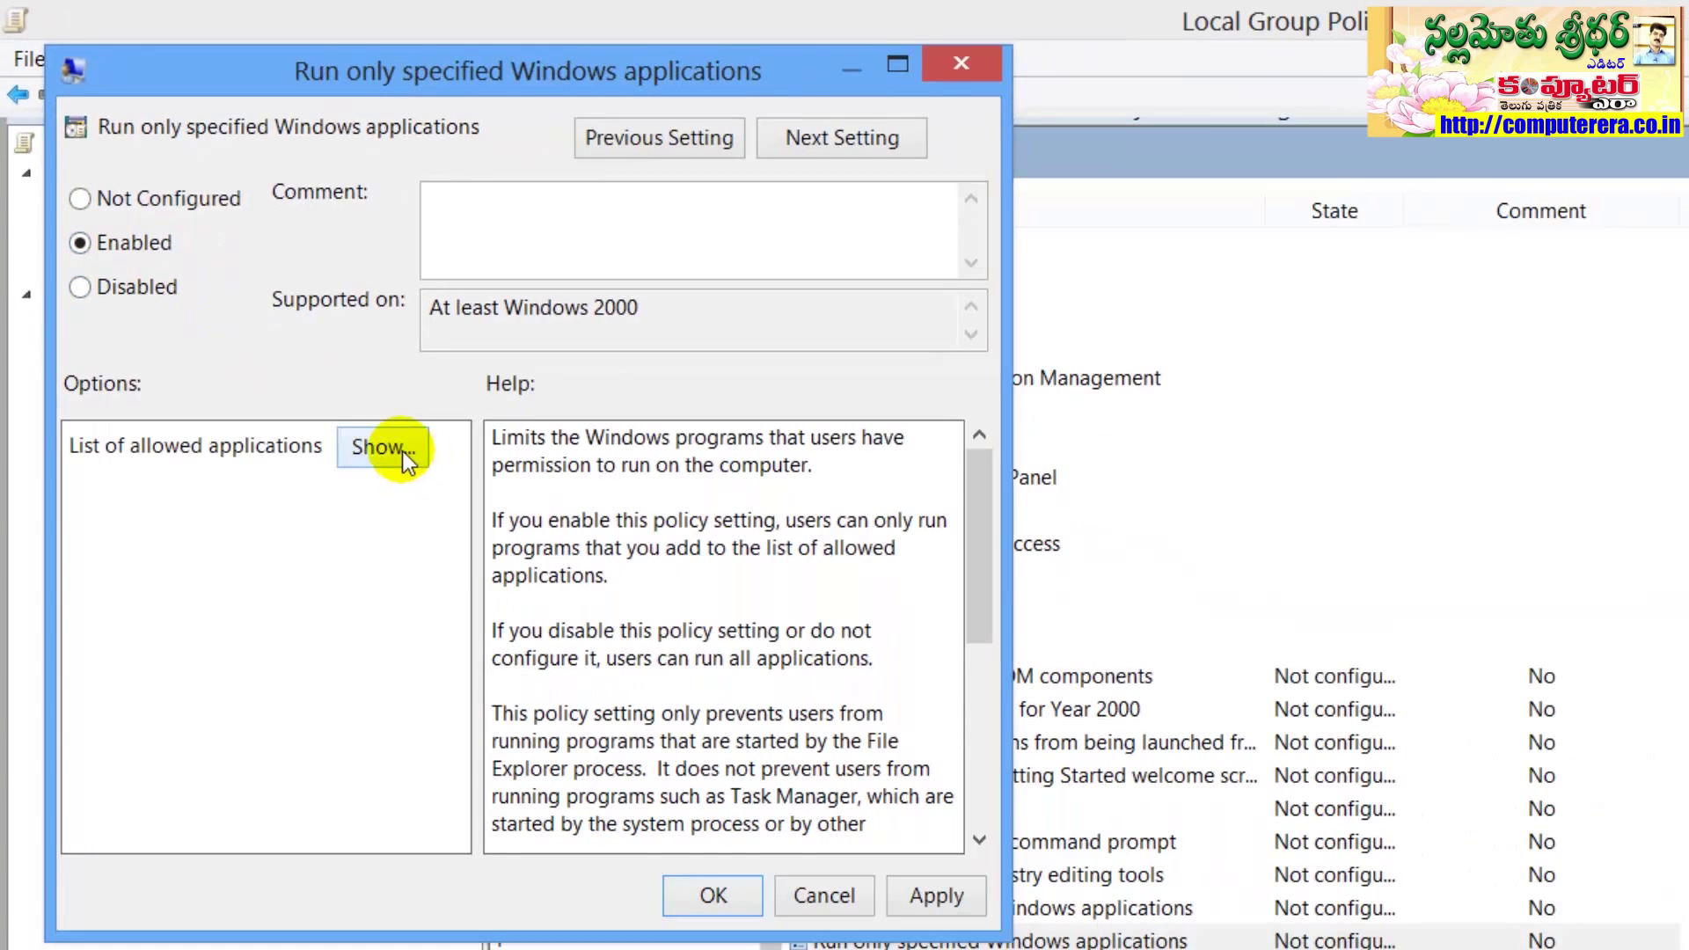
click(403, 450)
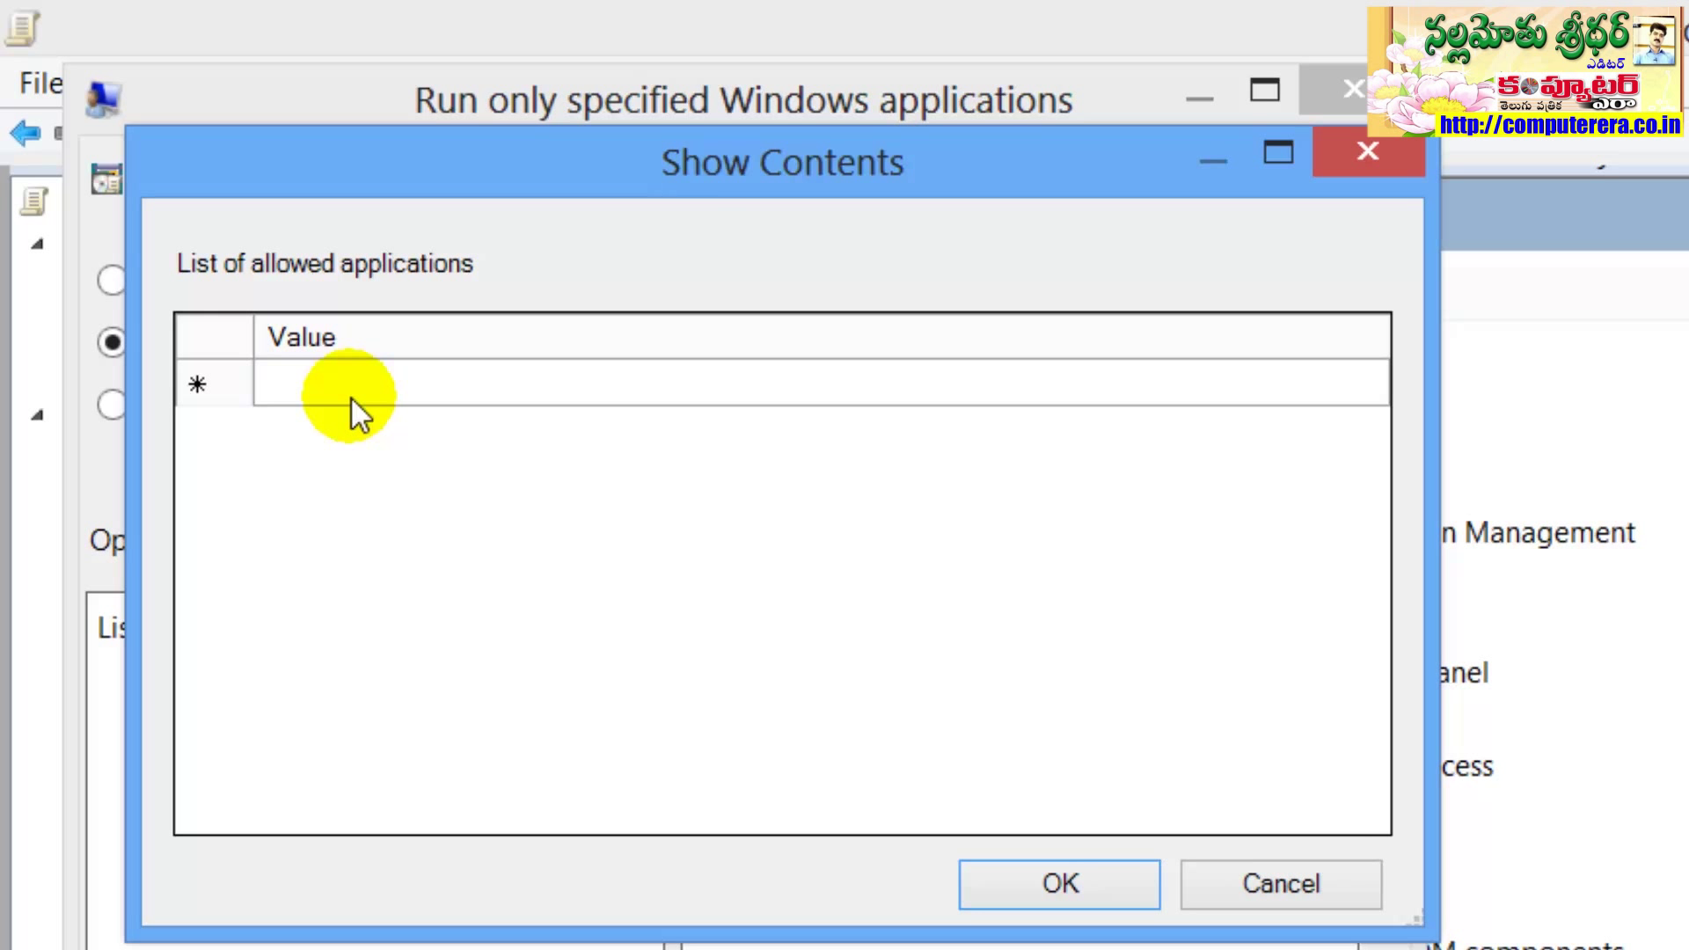
Add firefox.exe as the only allowed application, accept the list and apply the policy.
click(350, 398)
click(361, 398)
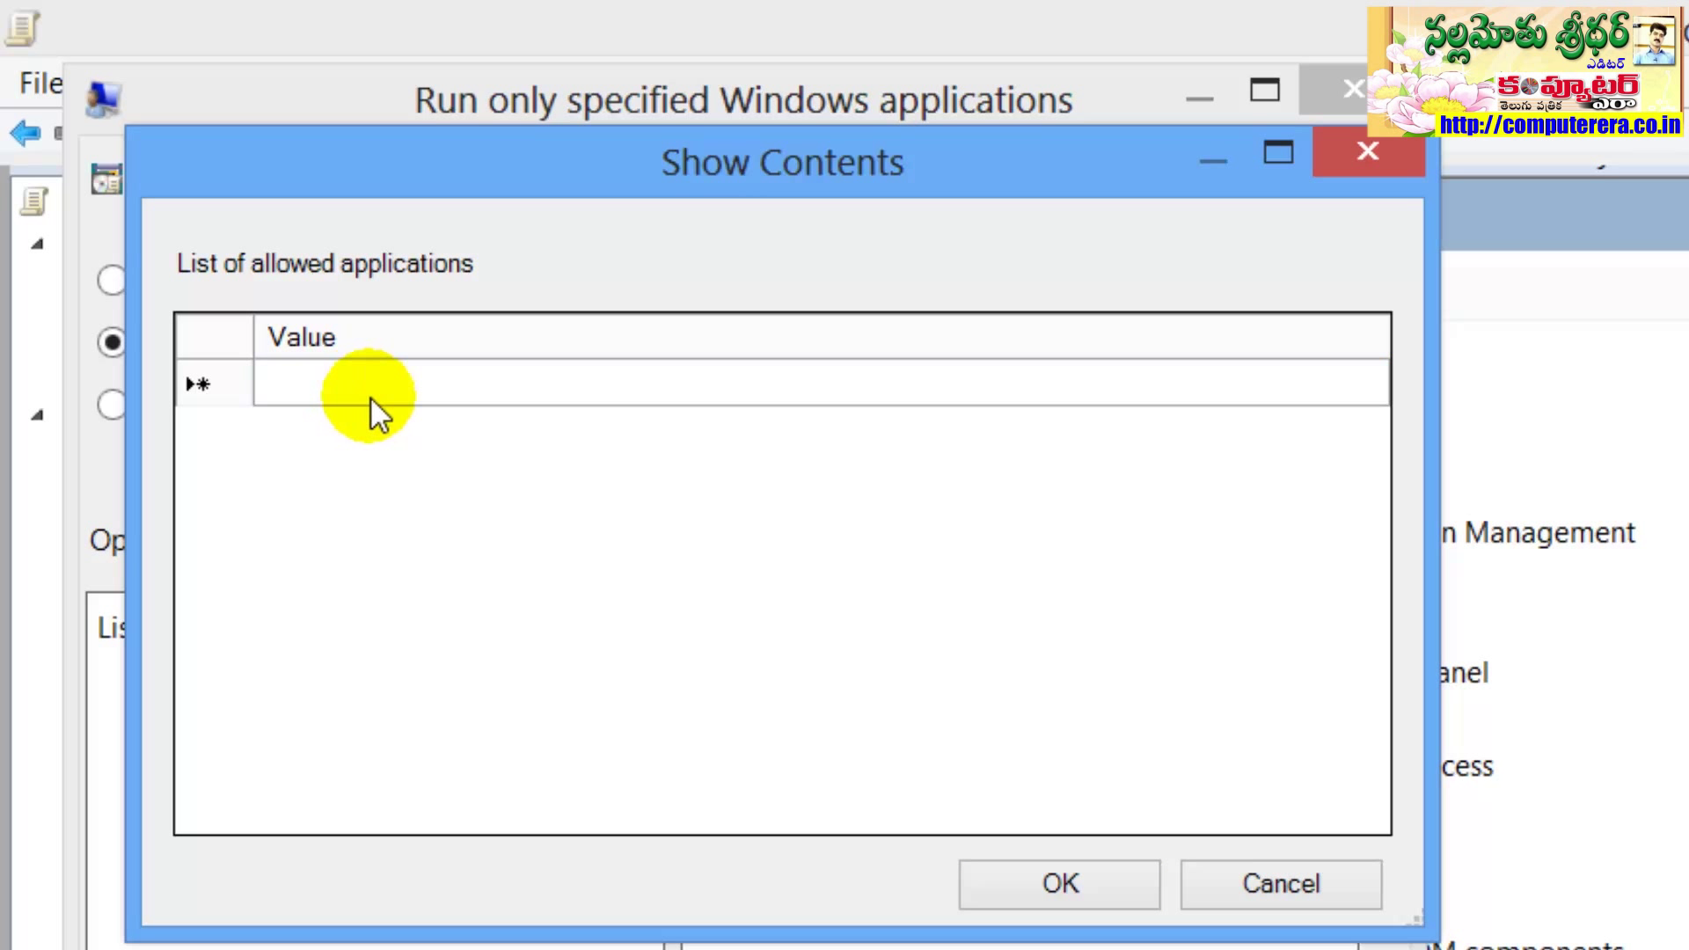
text(firefox.exe)
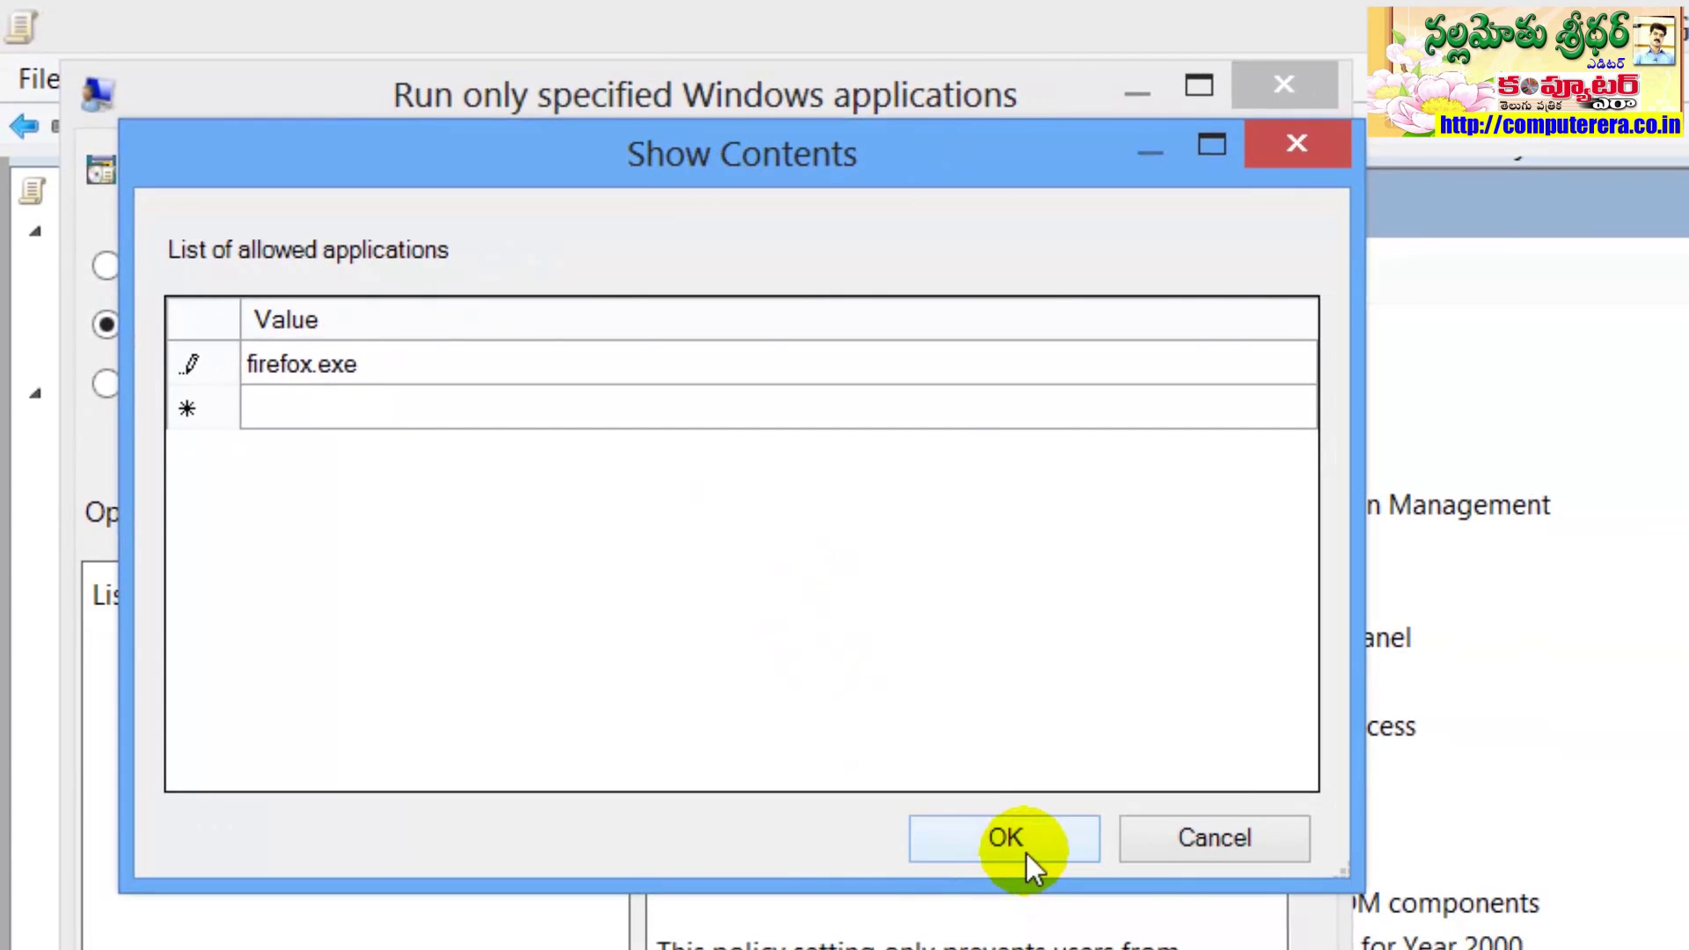
click(1026, 853)
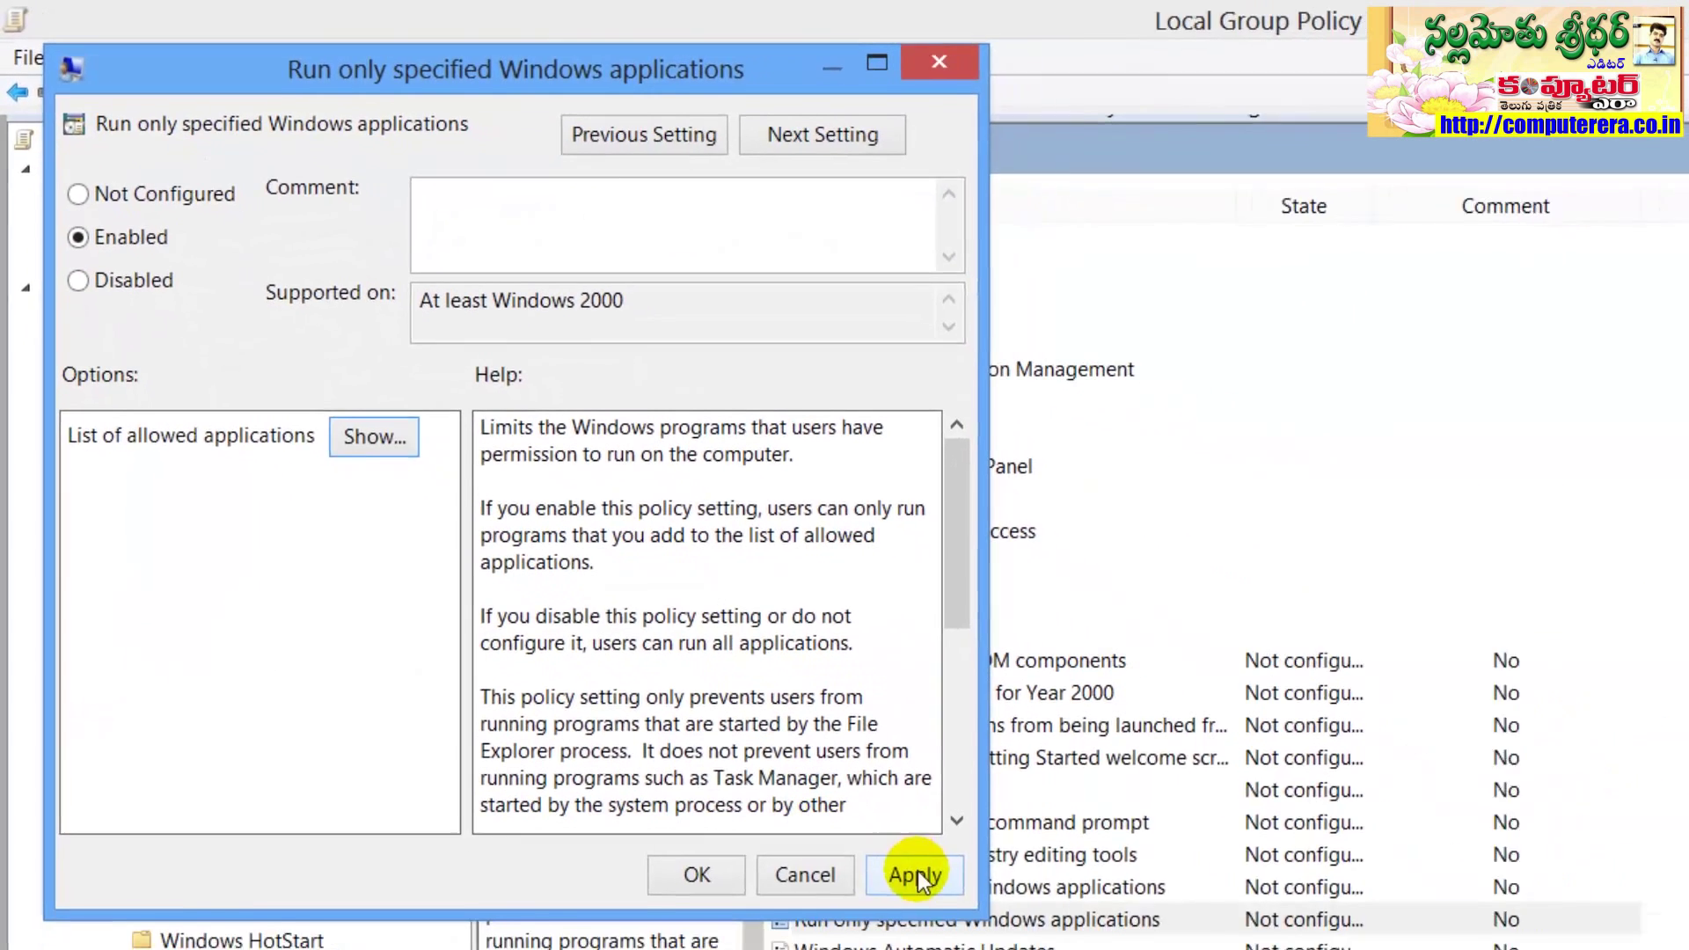
click(890, 852)
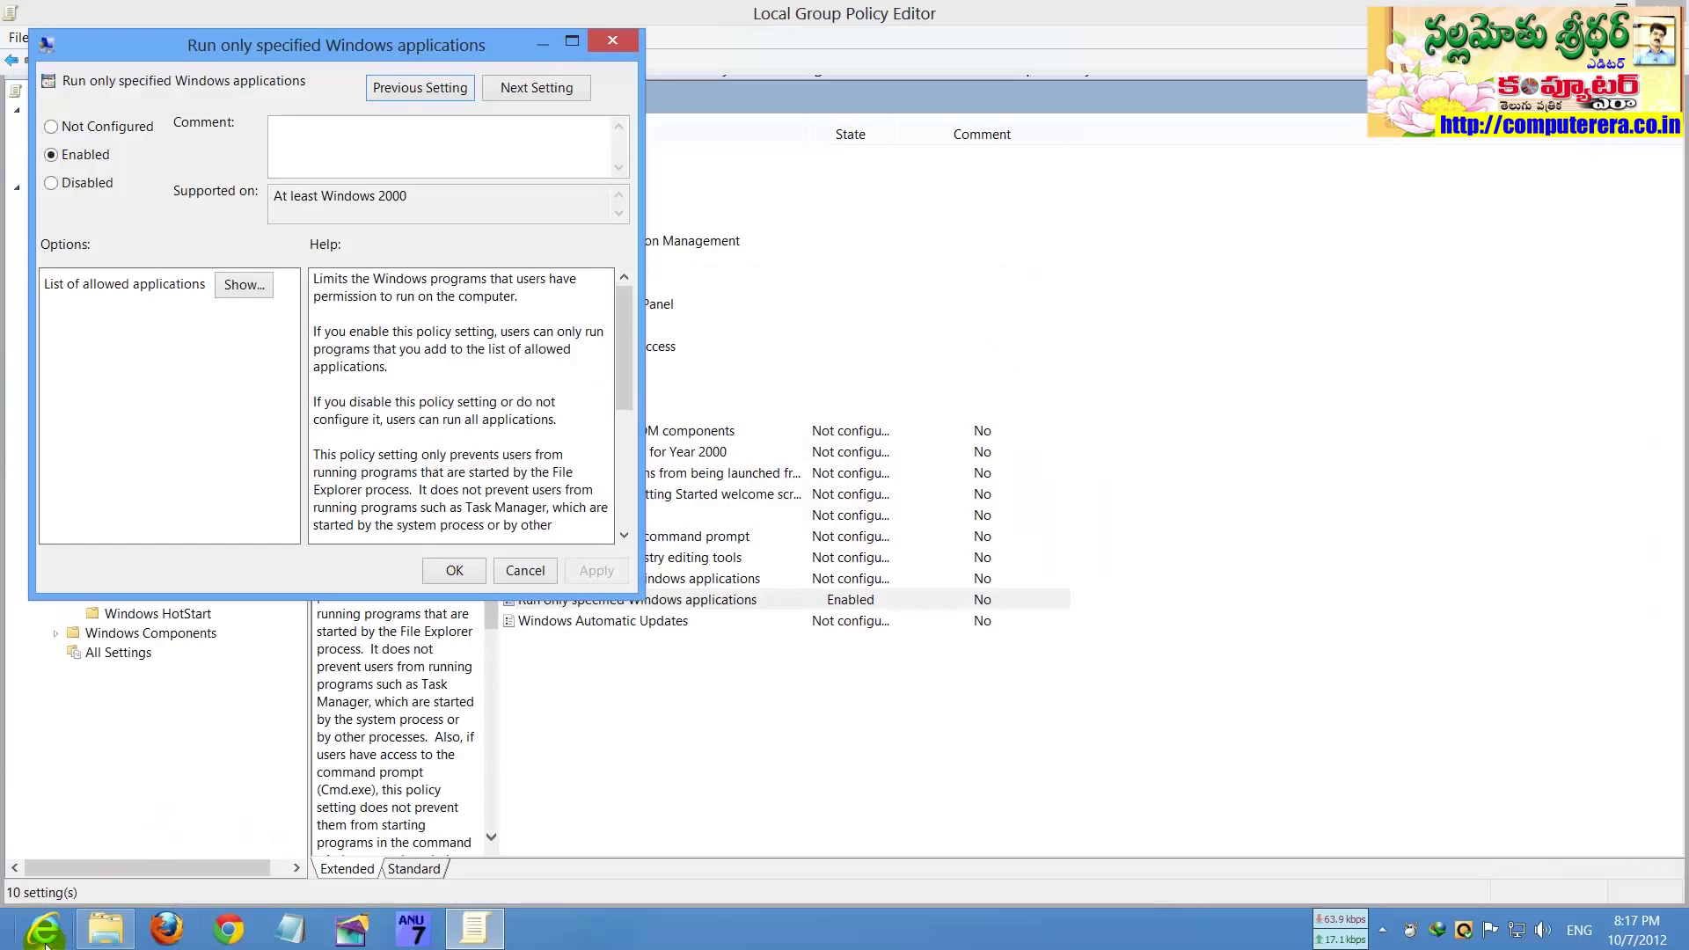
Test the restriction by trying to launch Internet Explorer, dismiss the resulting message, and try another program outside the allowed list.
click(44, 930)
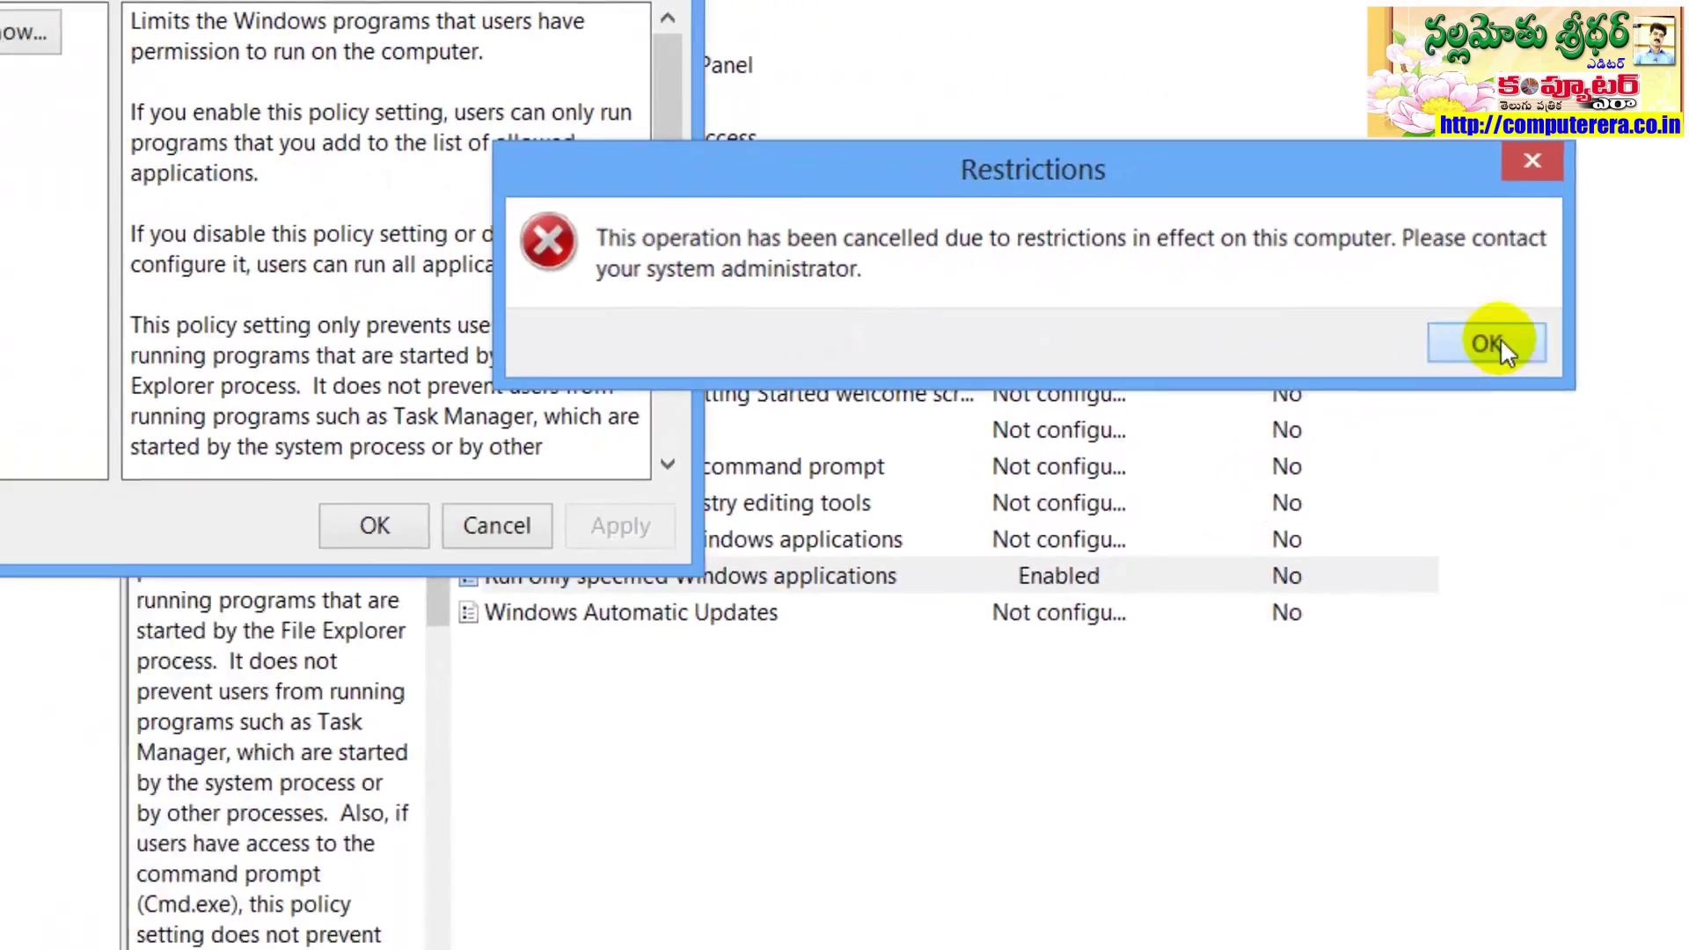
click(1418, 458)
click(582, 923)
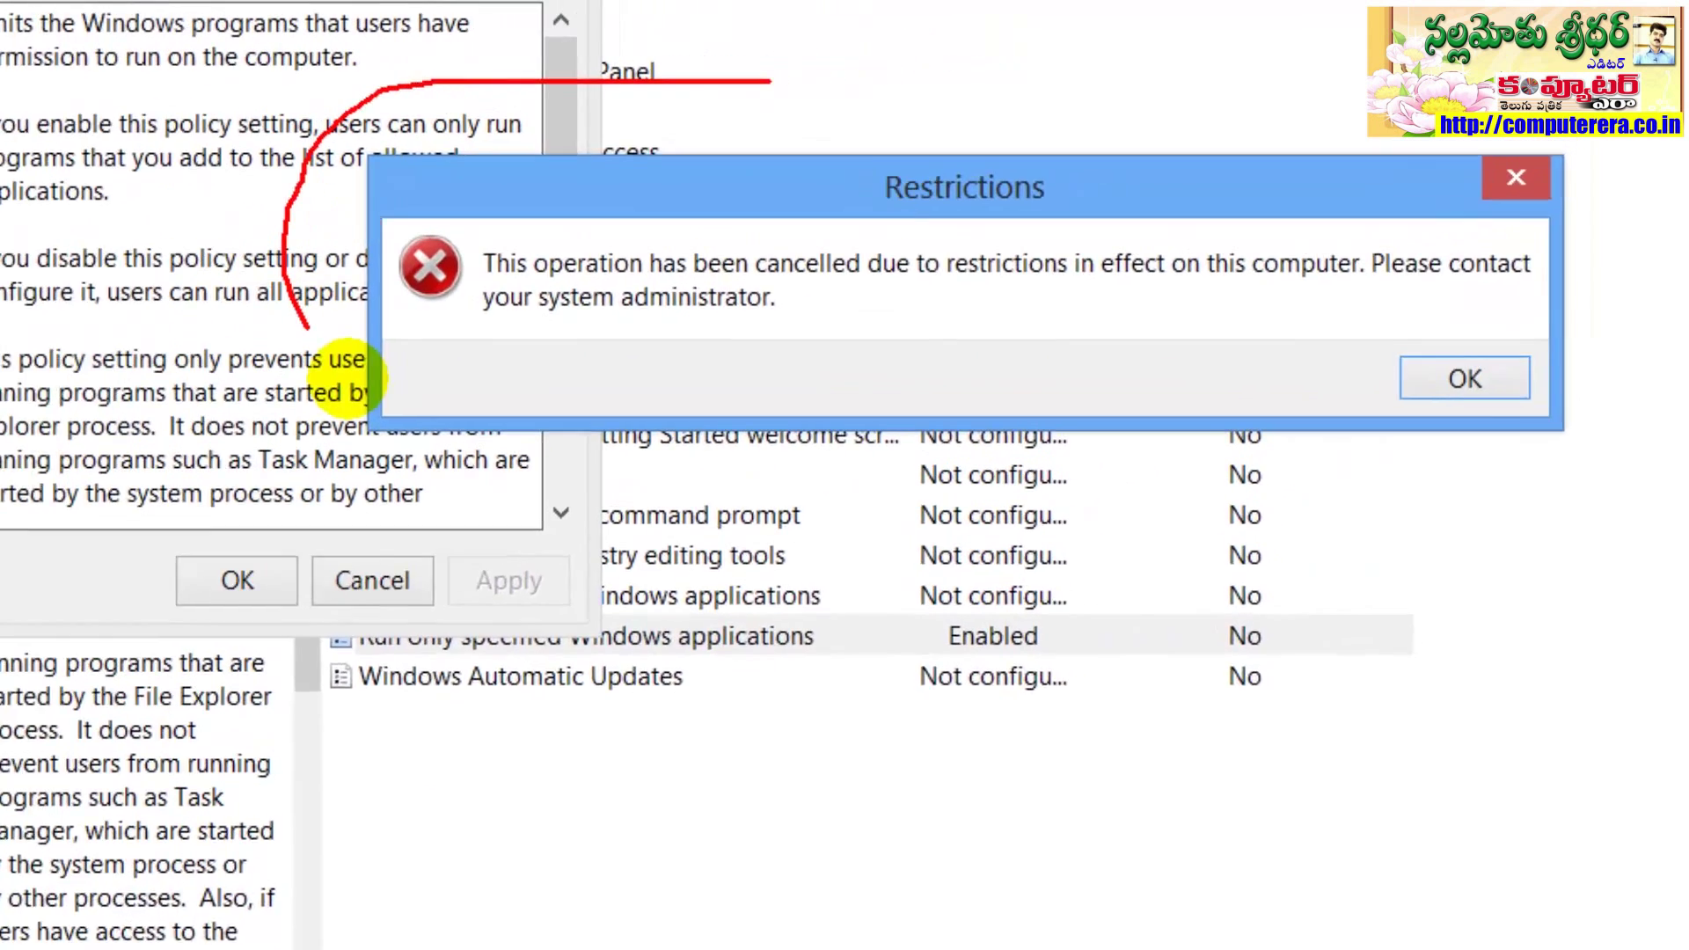
mouse_move(343, 374)
mouse_down()
mouse_move(1154, 479)
mouse_move(1467, 217)
mouse_move(709, 80)
mouse_up()
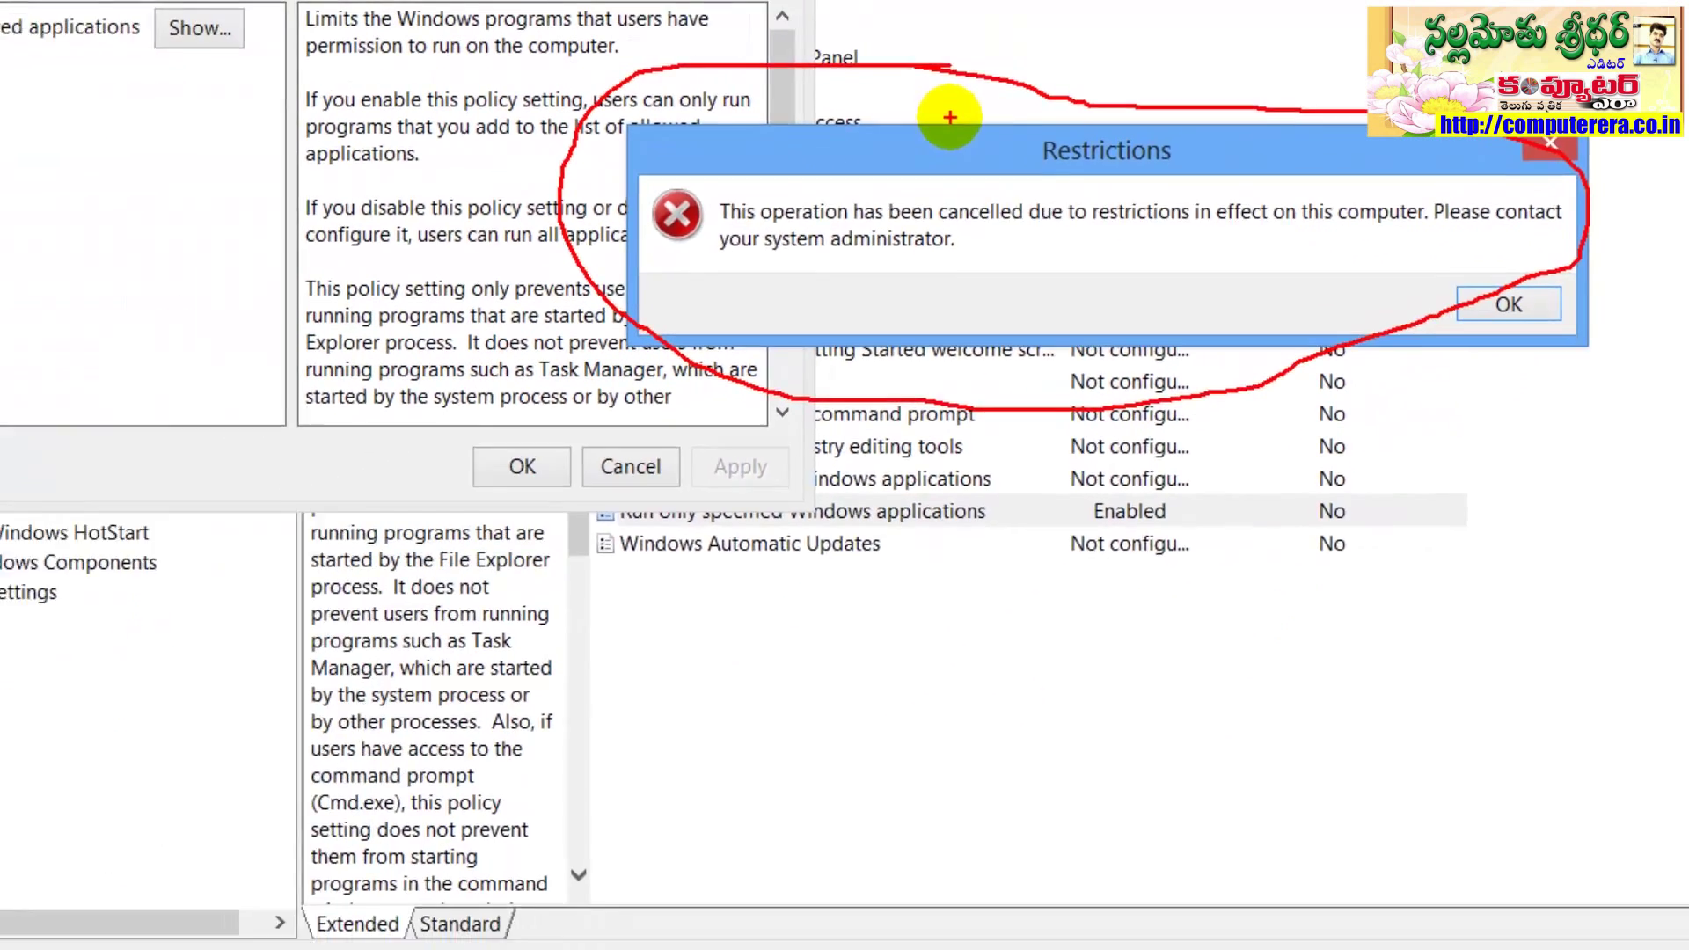
key(Escape)
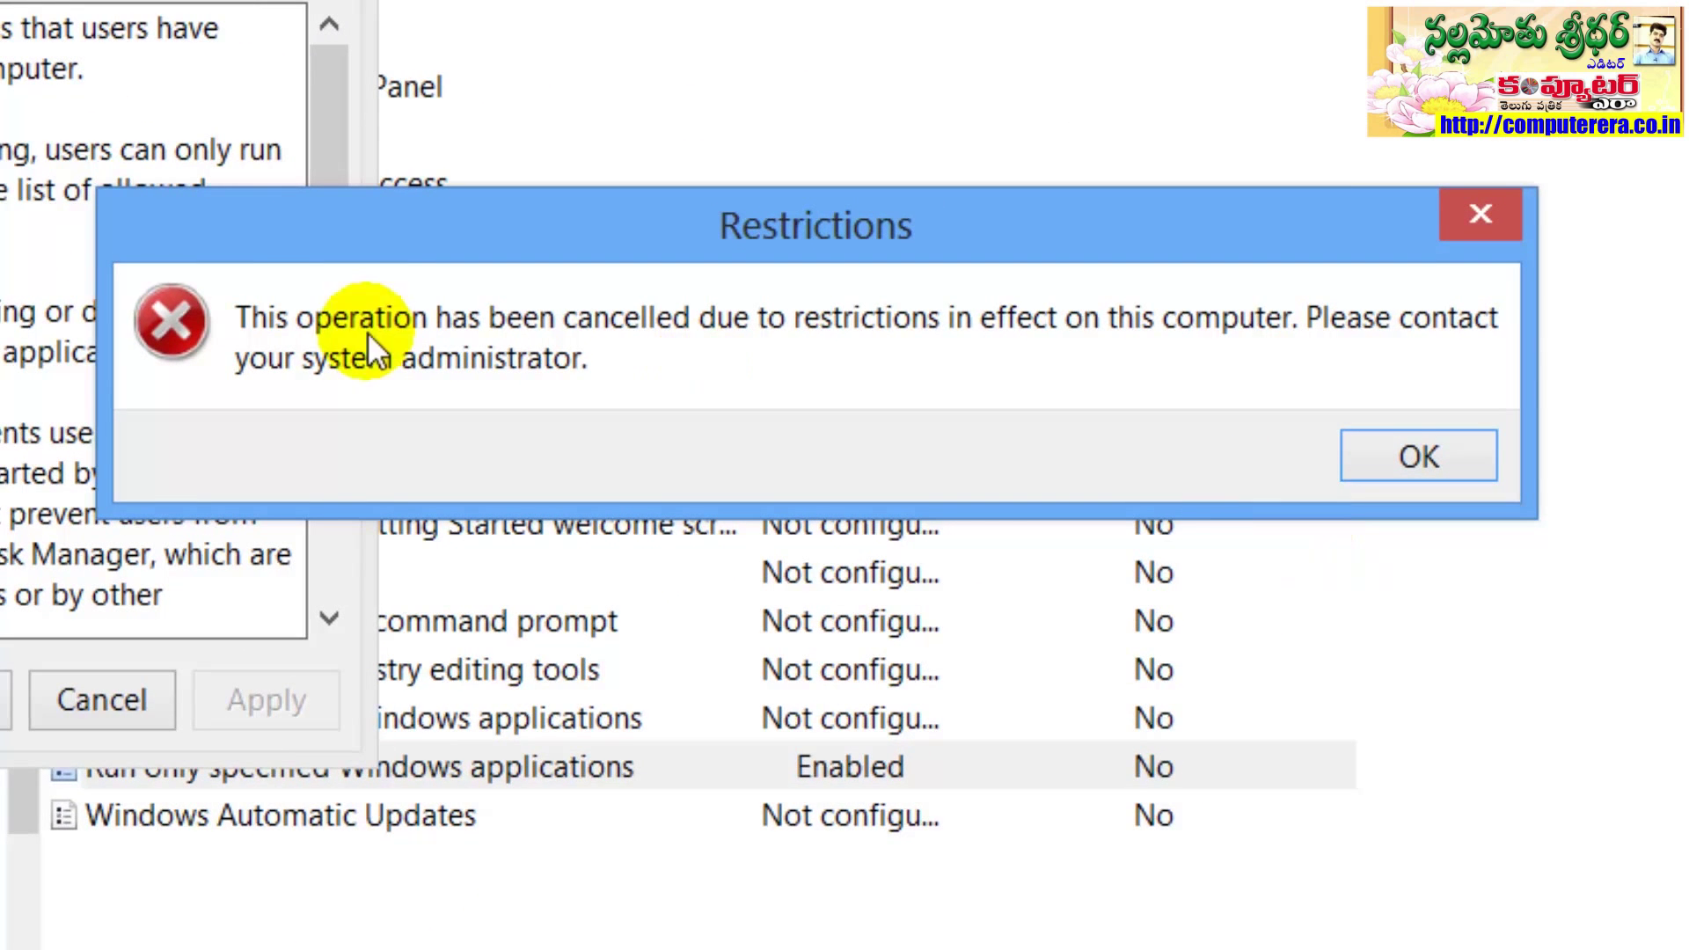
key(ctrl+2)
mouse_move(236, 172)
mouse_down()
mouse_move(48, 448)
mouse_move(1181, 567)
mouse_move(1173, 173)
mouse_move(236, 187)
mouse_up()
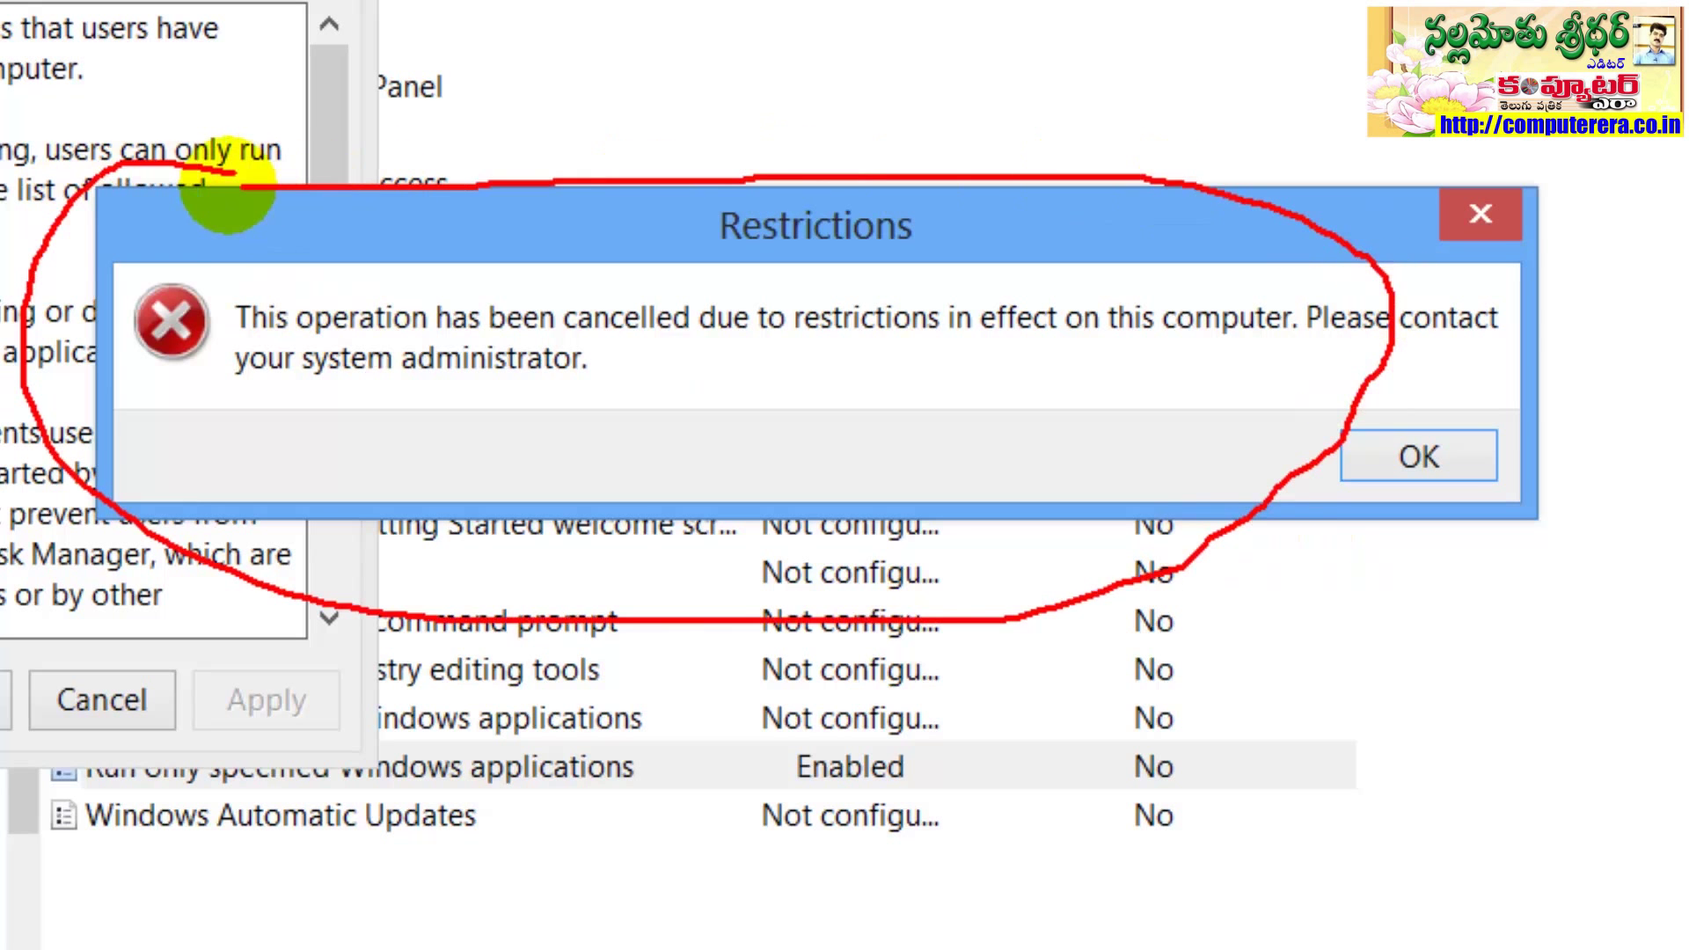
key(Escape)
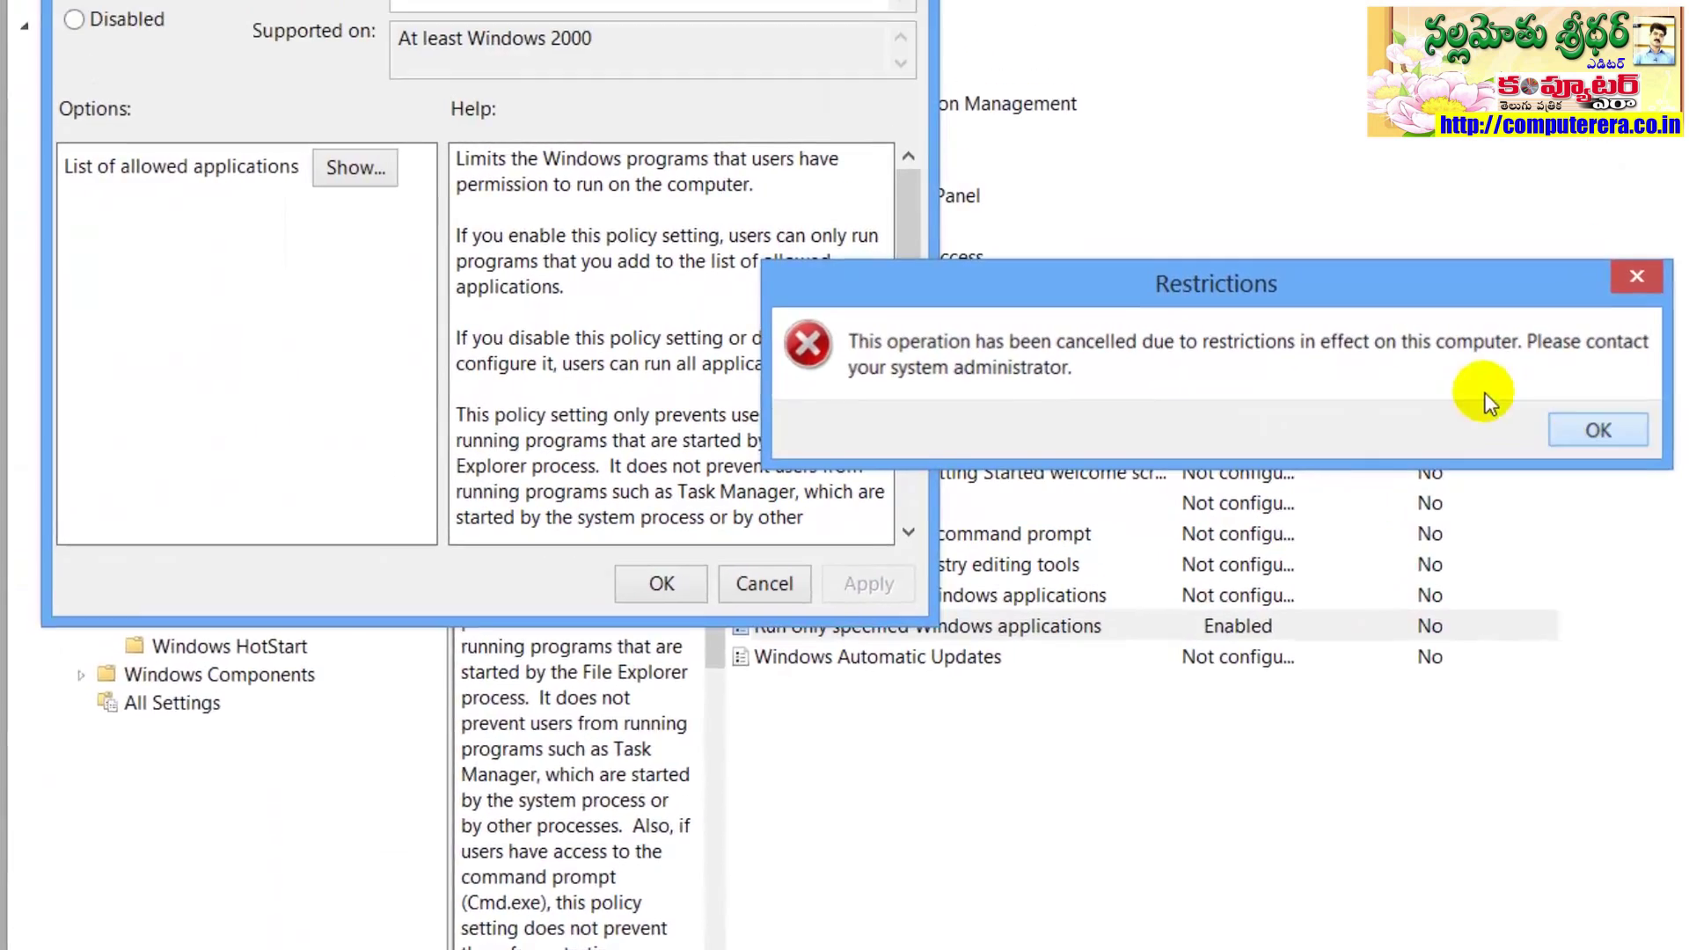
Dismiss the restriction message, then review the policy's list of allowed applications and close the list.
click(1526, 277)
click(340, 25)
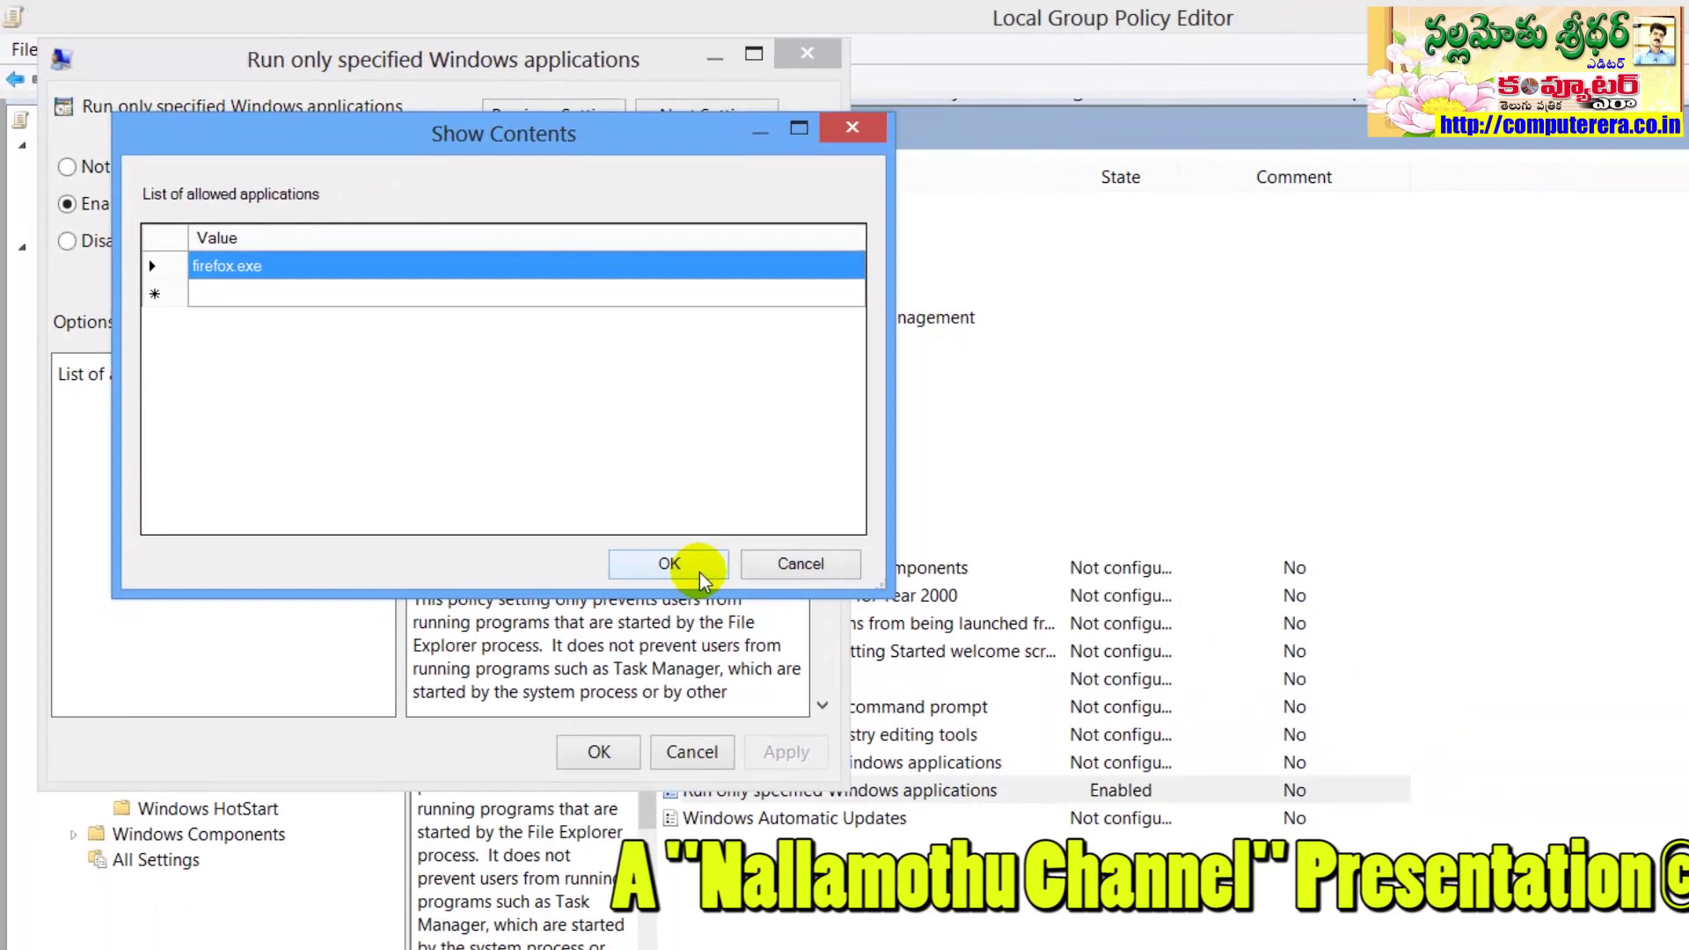
click(800, 564)
Set the "Run only specified Windows applications" policy back to Not Configured, apply it and close the policy.
click(115, 144)
click(594, 572)
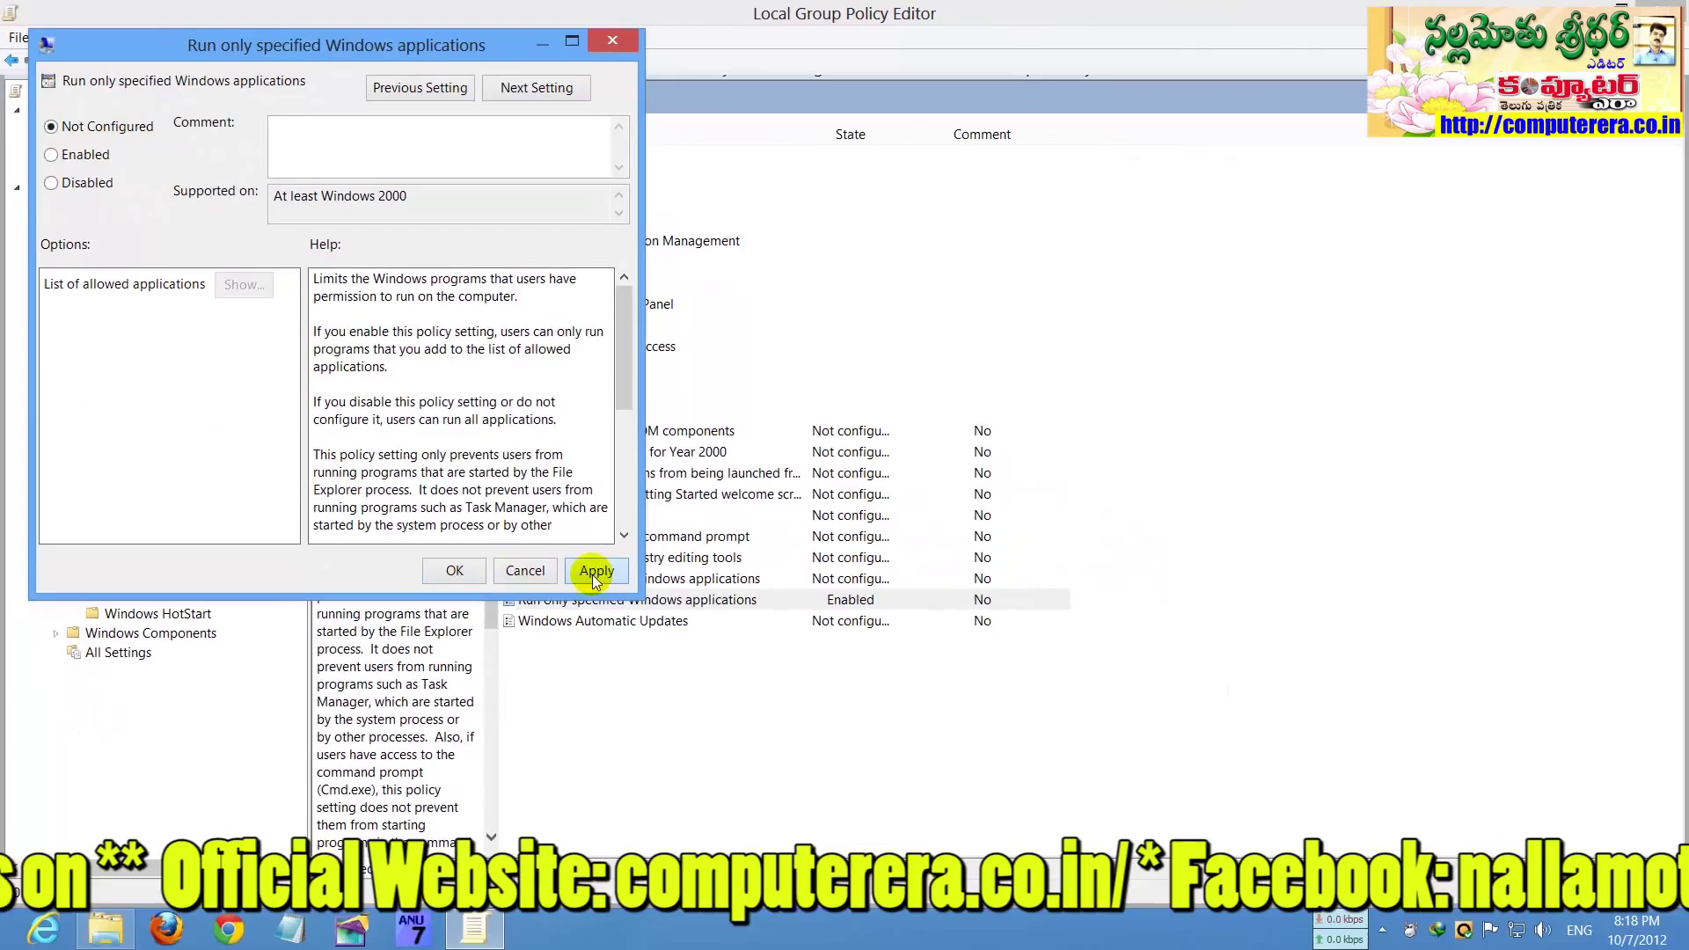
click(454, 571)
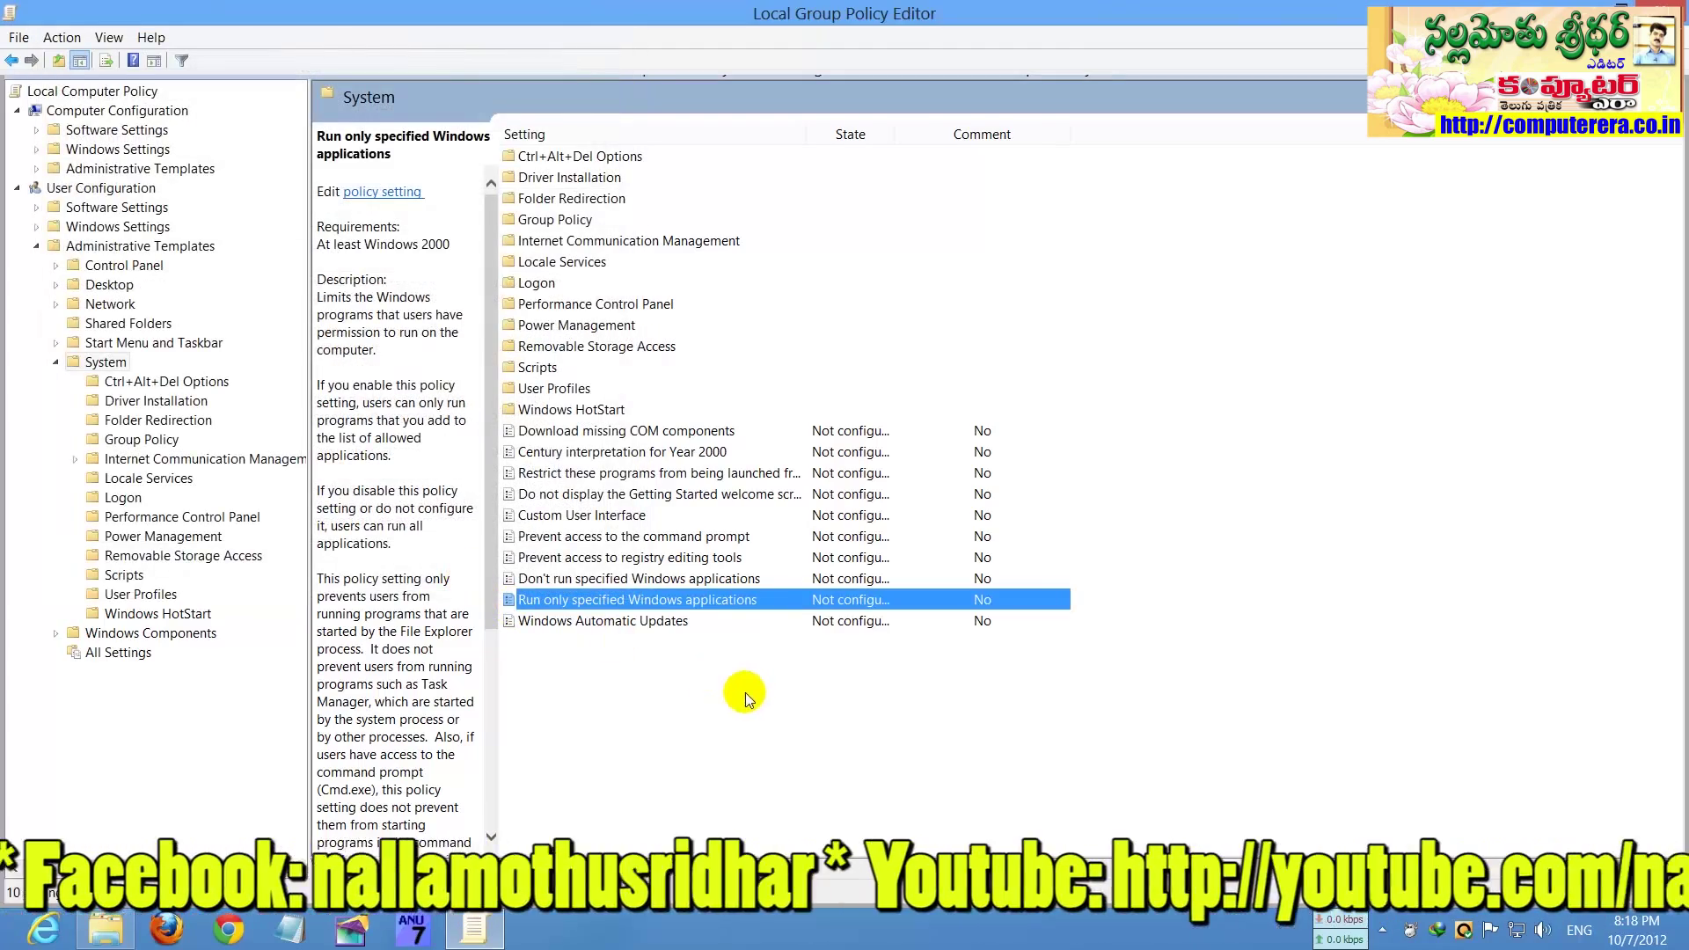